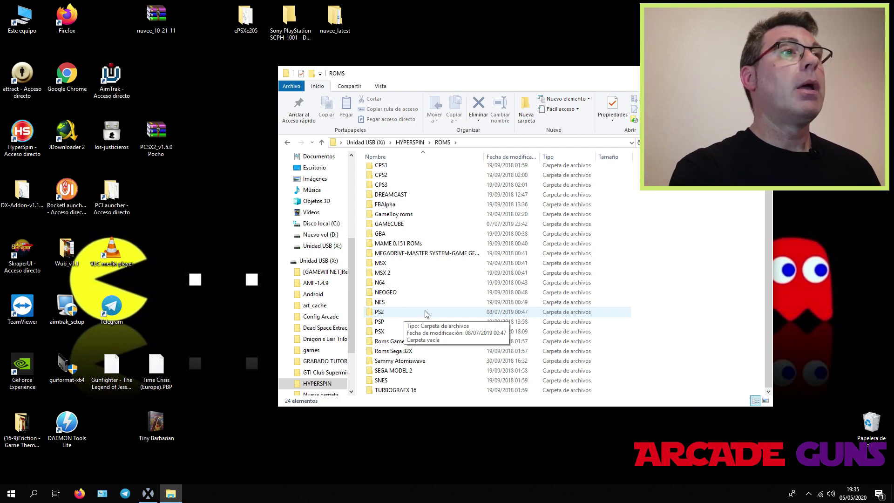
Copy the Gunfighter - The Legend of Jesse James and Time Crisis (Europe).PBP files from the desktop into the PSX ROMs folder.
click(401, 333)
double_click(400, 332)
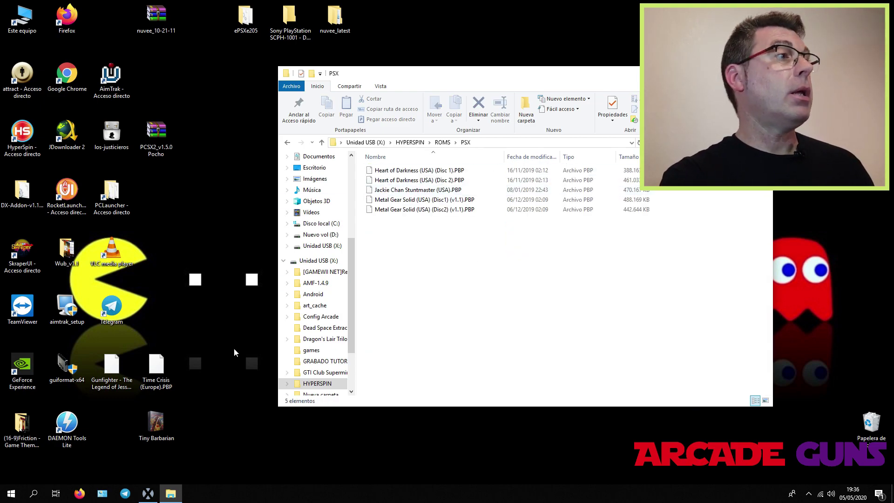
drag(189, 361, 116, 385)
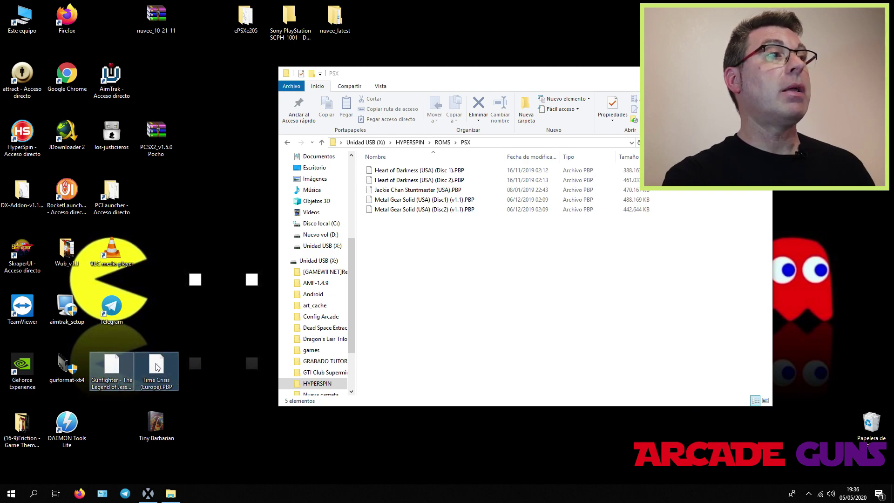
drag(159, 366, 503, 294)
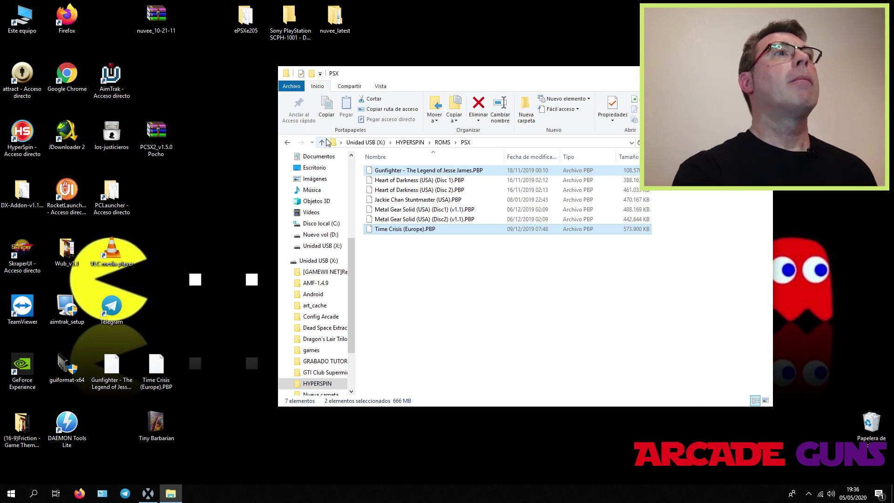
Go back to the HYPERSPIN folder and open EMULADORES > PLAYSTATION > Epsxe 2.0 GPU Core epsxe 2.0.
click(323, 143)
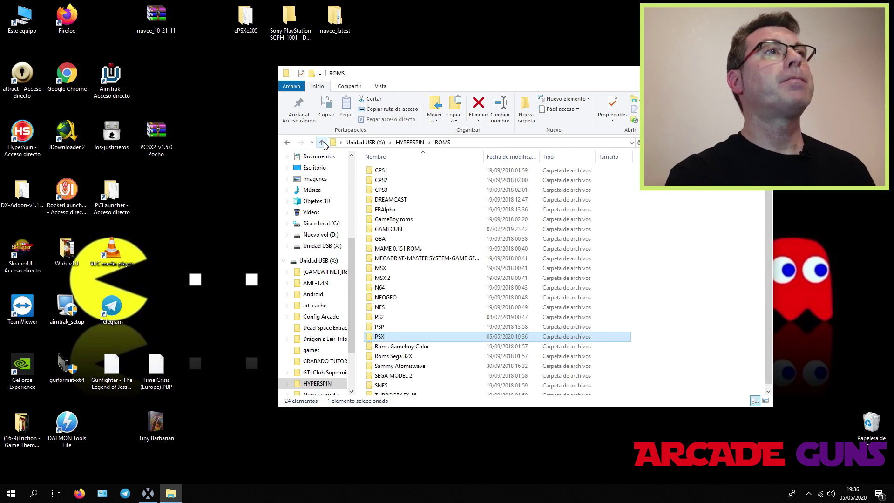
click(323, 143)
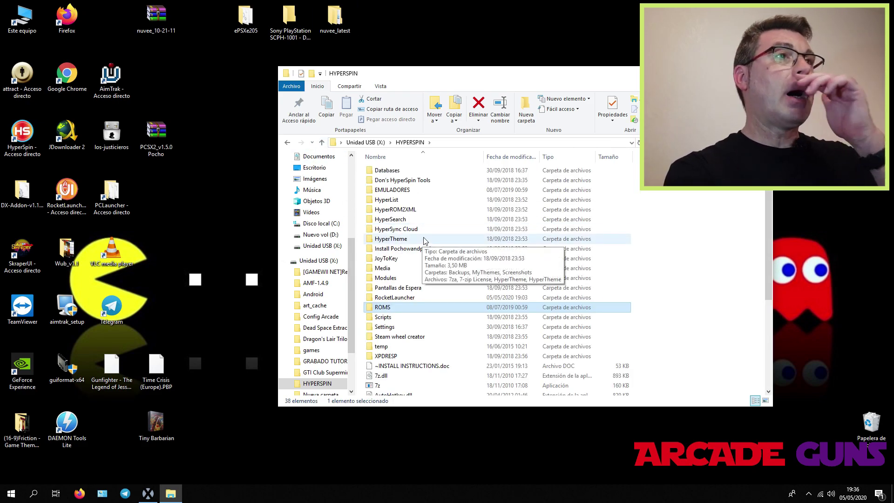
double_click(412, 191)
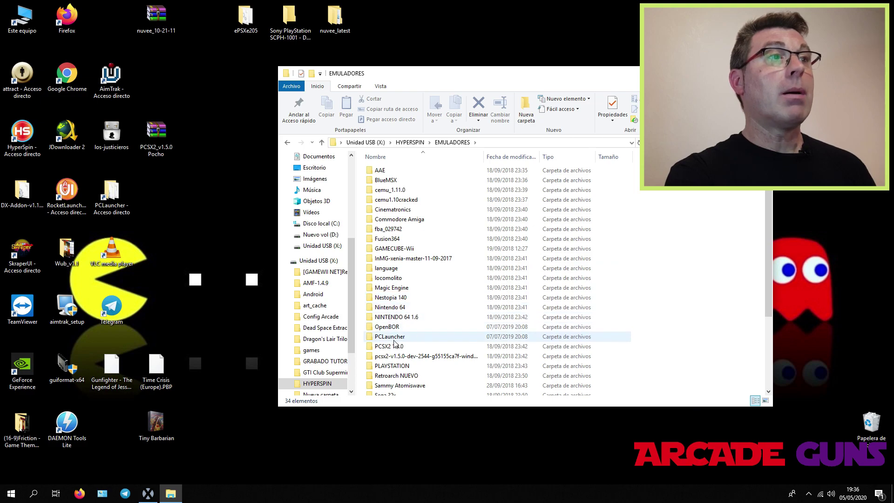
double_click(403, 366)
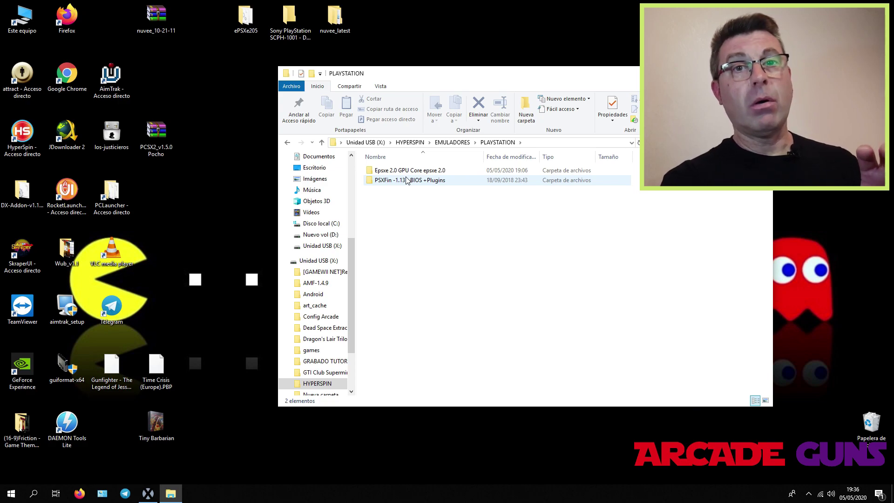
mouse_move(407, 180)
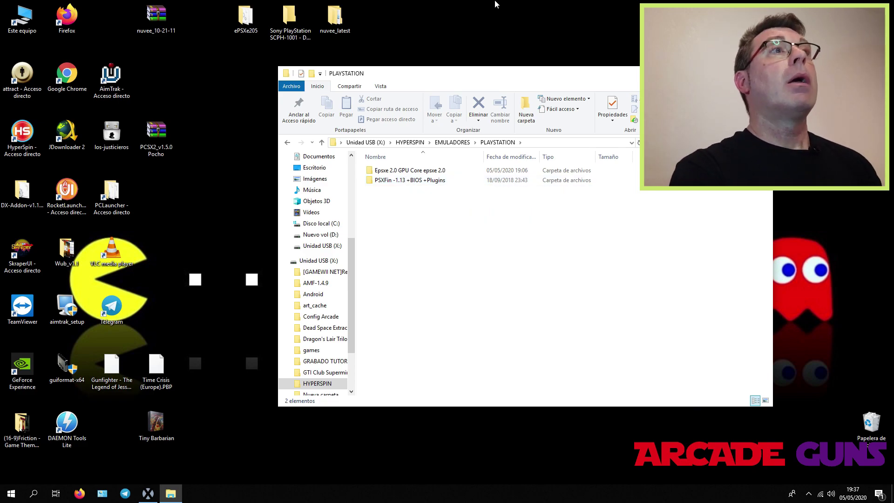
drag(520, 82, 584, 76)
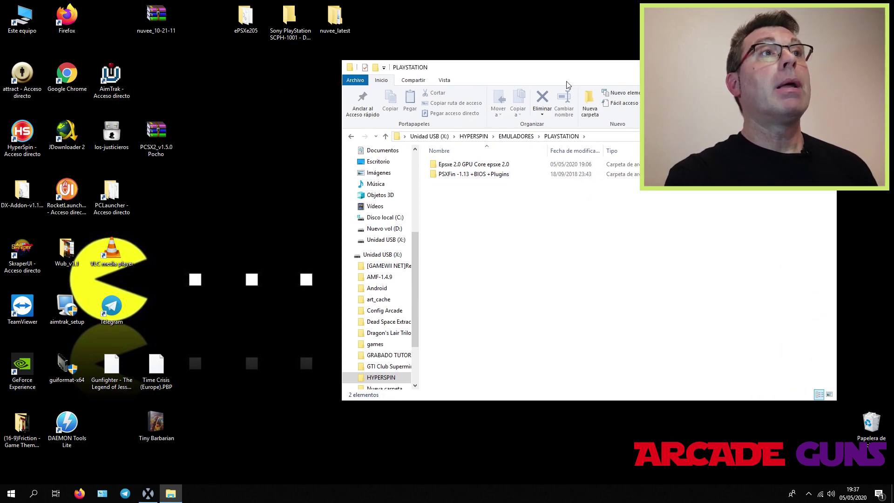
double_click(494, 166)
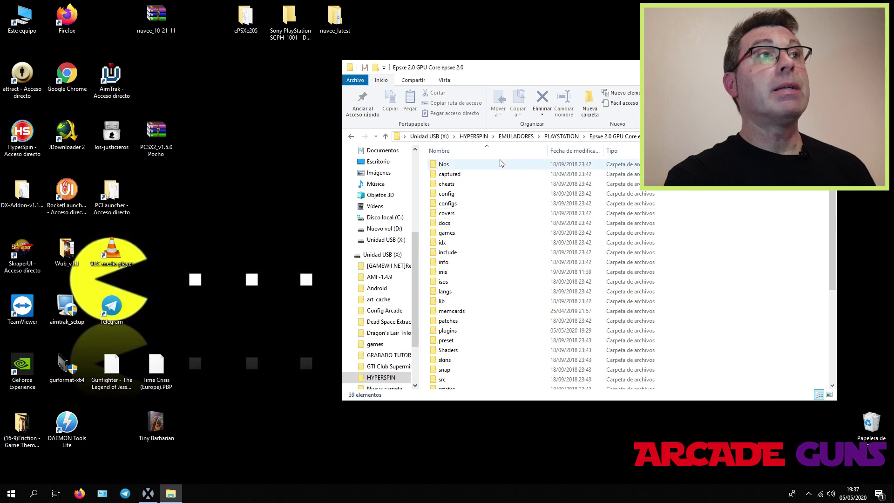
scroll(508, 243, down, 3)
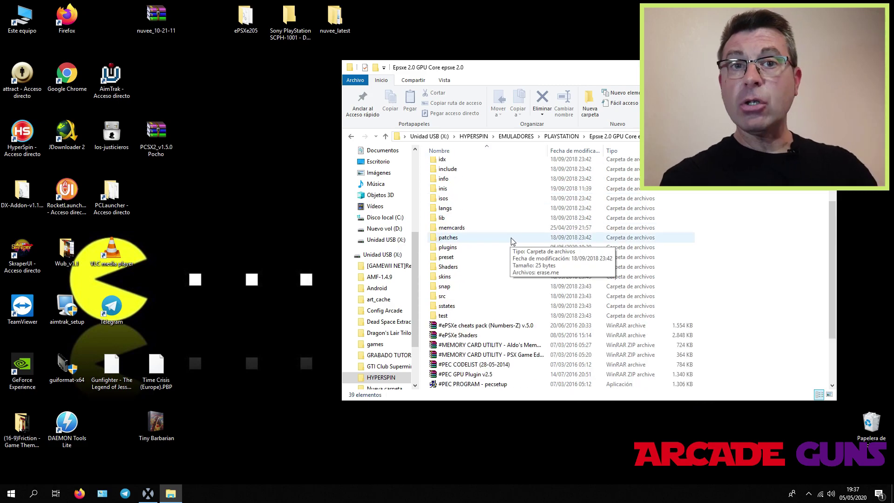
Open the bin folder of nuvee_ps1_pad - guncon1, mouse inside the desktop's nuvee_latest folder, in its own window beside the emulator folder.
drag(334, 16, 235, 135)
drag(531, 73, 518, 195)
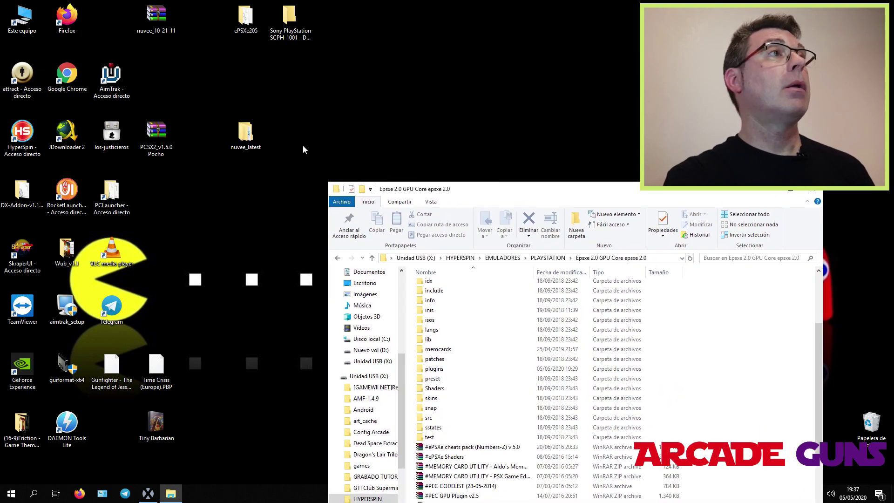
drag(247, 136, 213, 246)
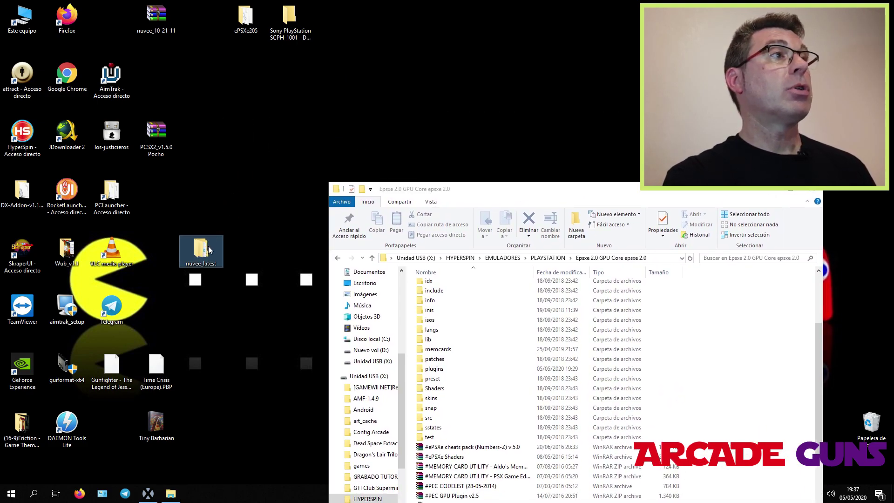
double_click(205, 250)
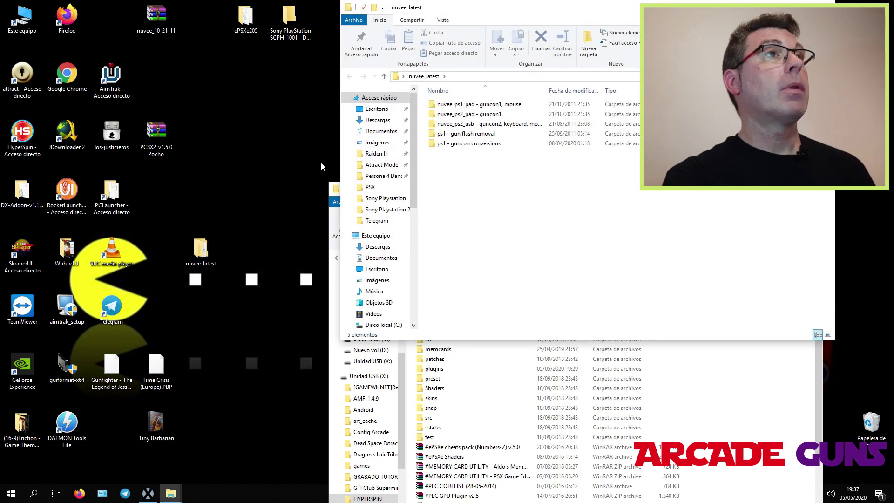
drag(611, 17, 213, 173)
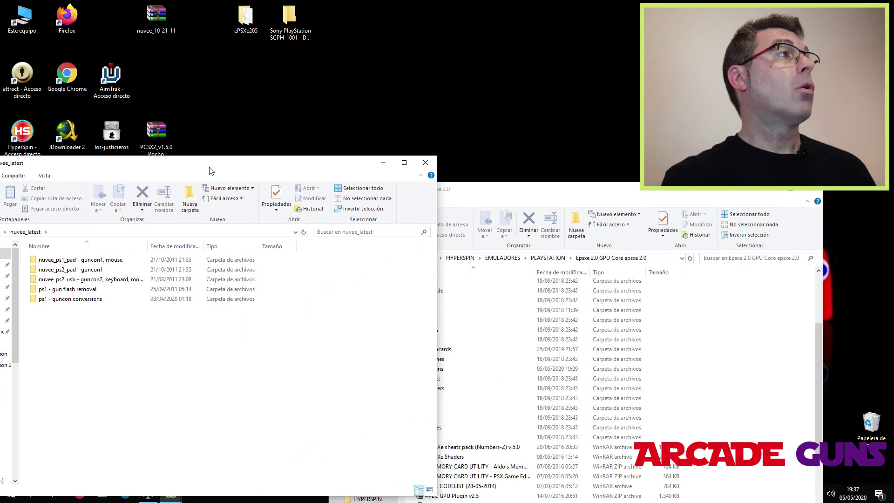
double_click(68, 262)
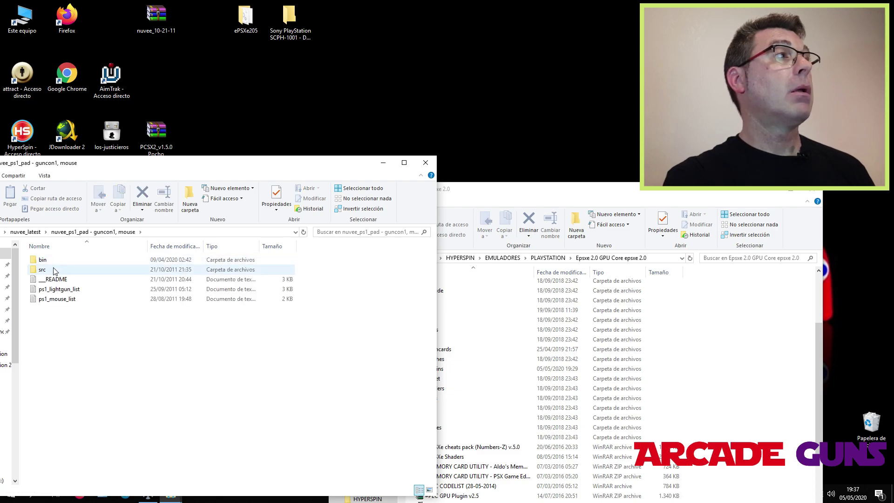
double_click(55, 263)
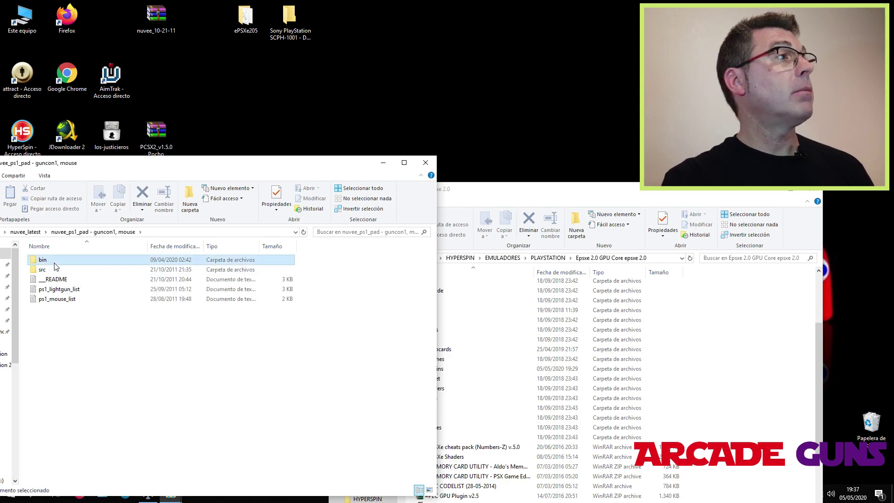
Copy nuvee_psx_pad.dll into the ePSXe emulator's plugins folder and close the nuvee window.
drag(503, 195, 591, 173)
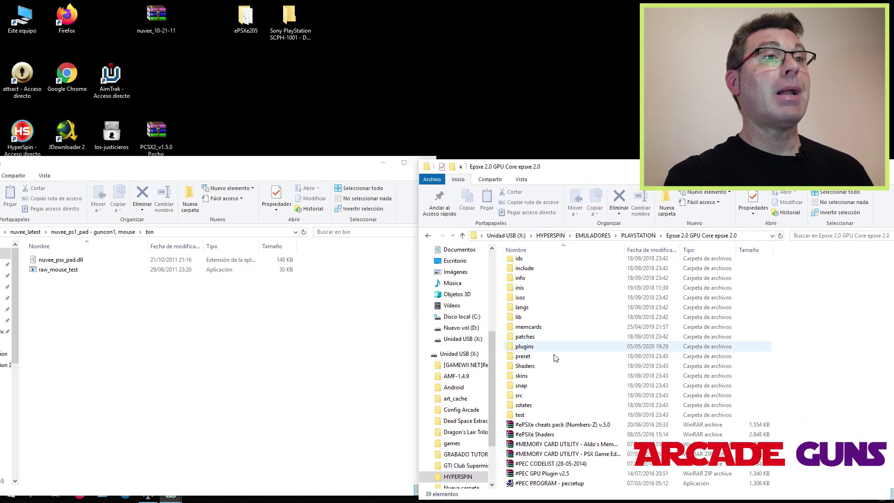
drag(53, 263, 523, 350)
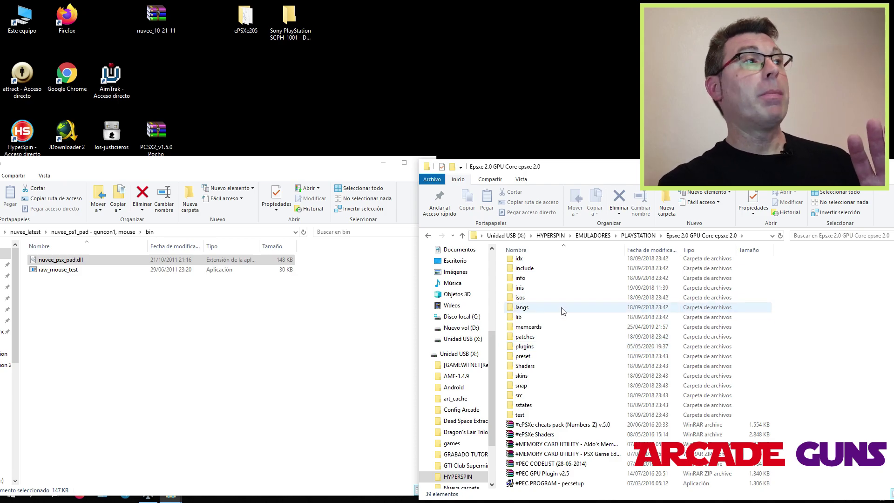
drag(351, 177, 349, 116)
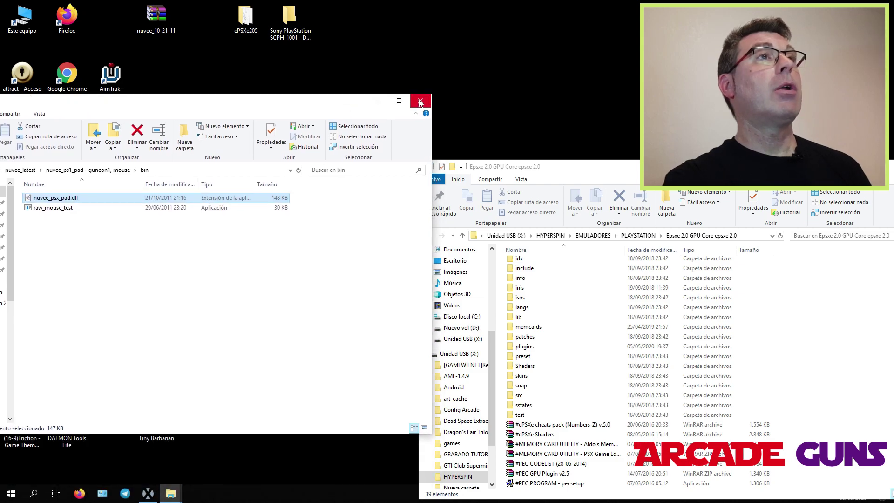
click(420, 102)
Open HYPERSPIN > EMULADORES > PLAYSTATION on drive X: in a second window placed beside the ePSXe folder window.
drag(620, 176, 454, 130)
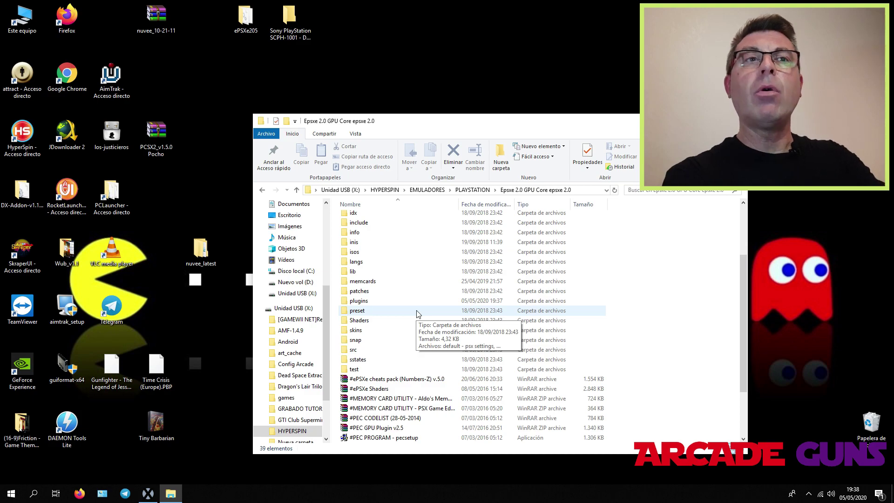
drag(478, 125, 631, 134)
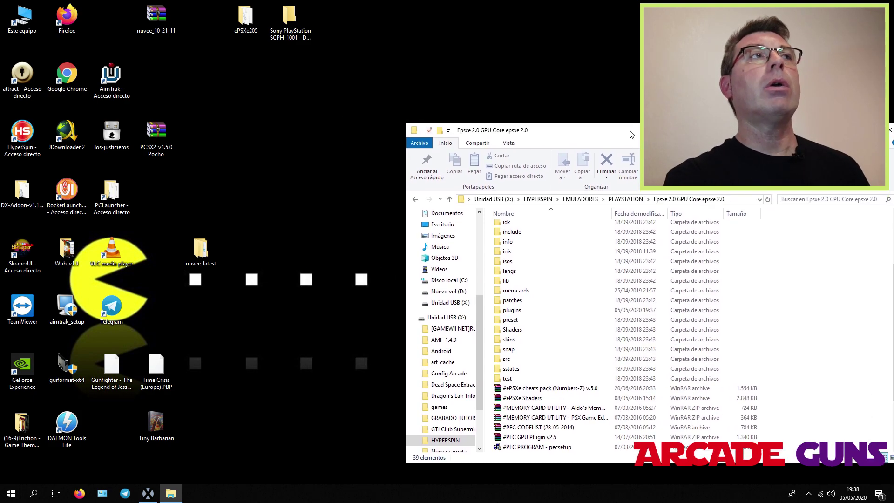
double_click(28, 23)
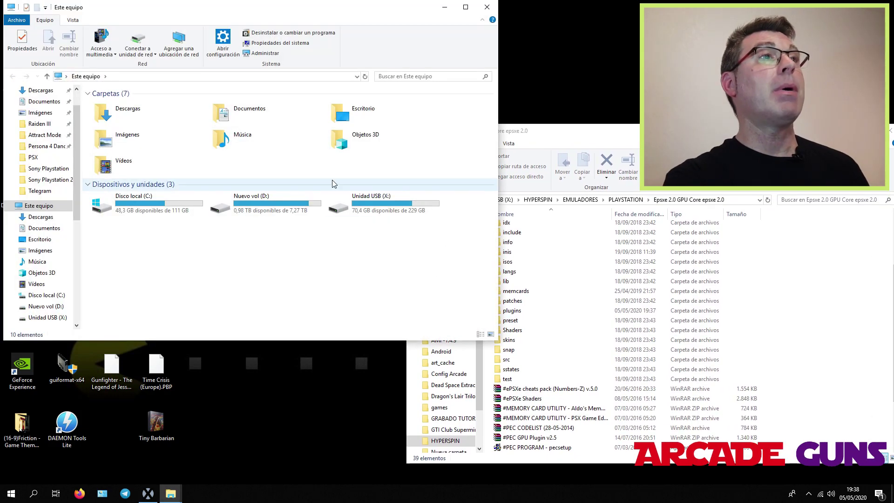
double_click(362, 203)
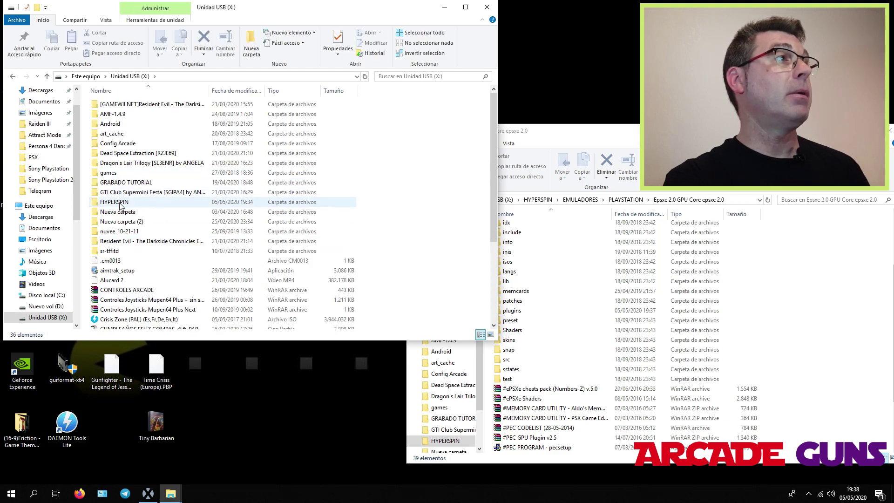
double_click(120, 205)
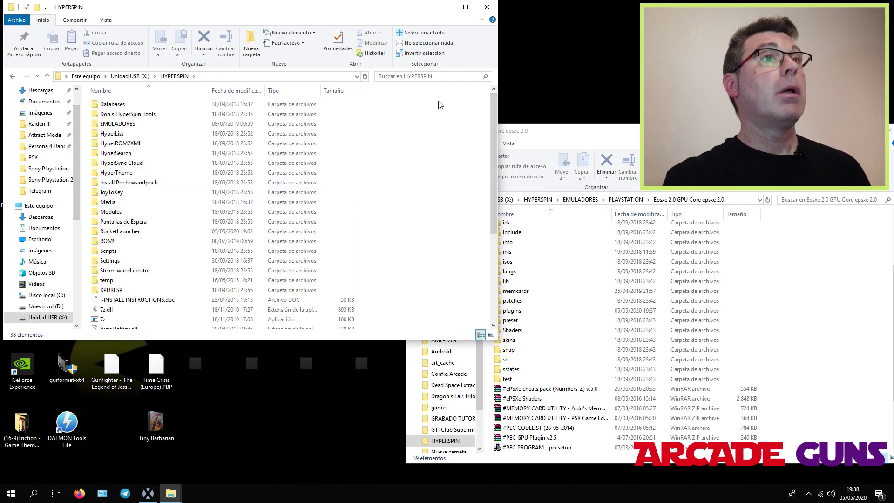
drag(275, 15, 199, 171)
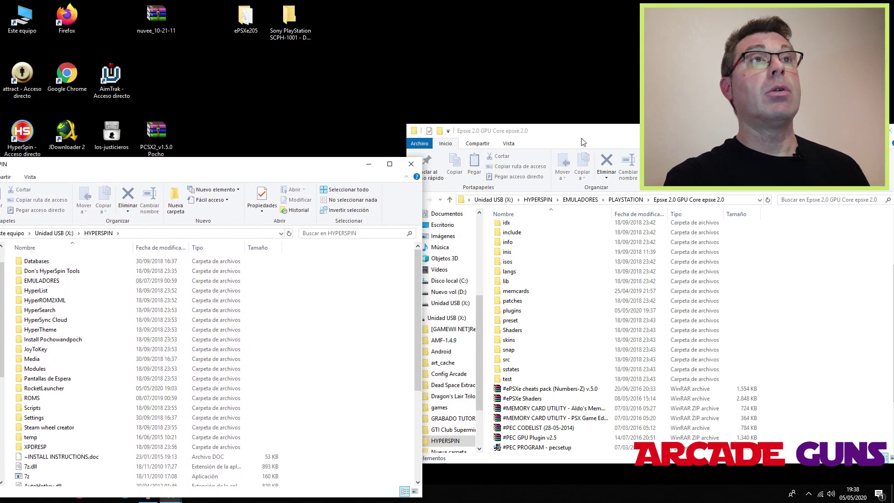
drag(582, 142, 610, 140)
click(248, 158)
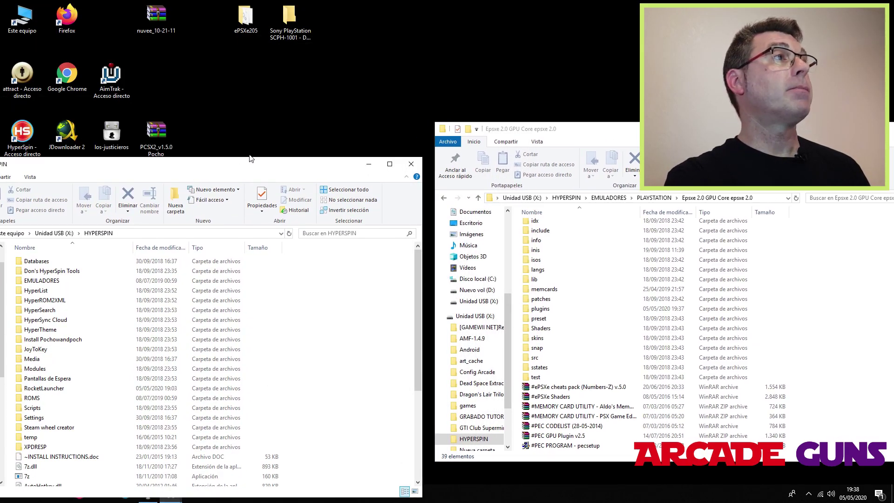
drag(220, 168, 273, 135)
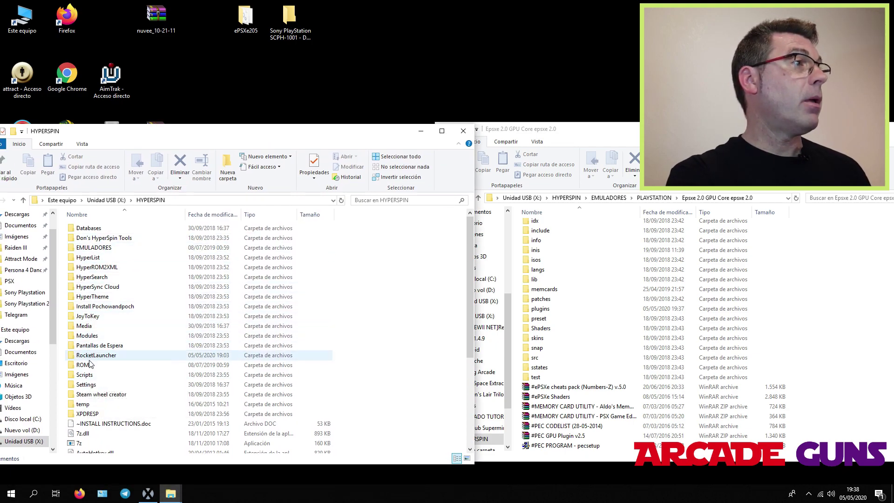
double_click(94, 250)
scroll(100, 382, down, 2)
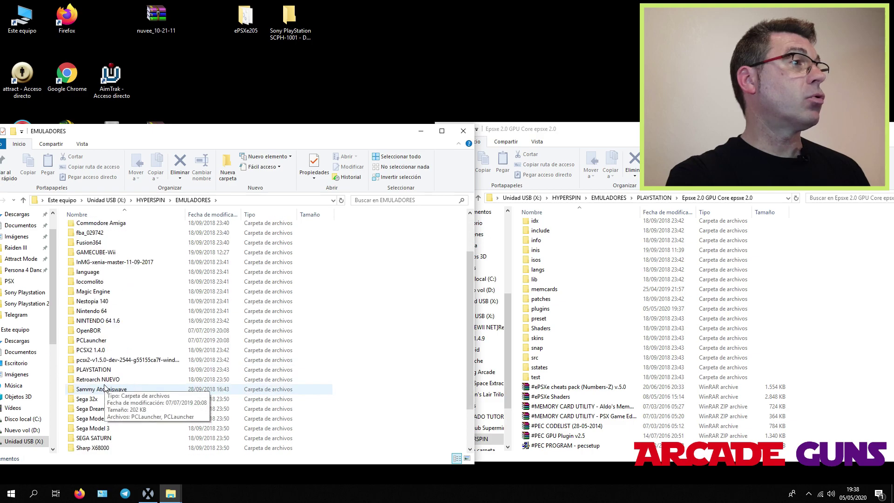
double_click(97, 372)
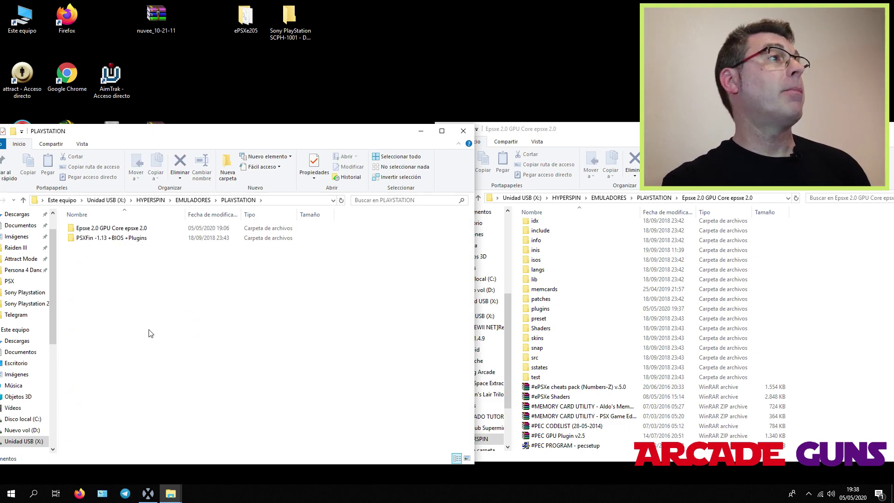
Create two new folders in the PLAYSTATION folder, keeping their default names.
right_click(83, 263)
mouse_move(117, 376)
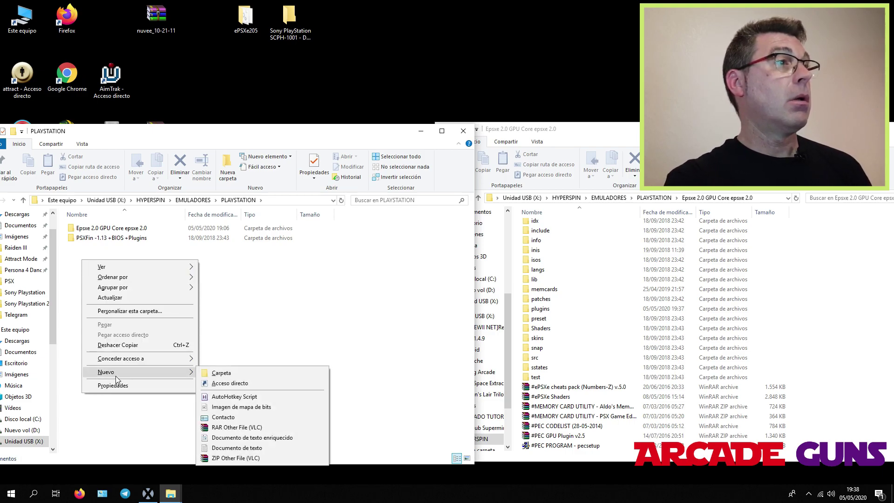
click(221, 373)
click(93, 302)
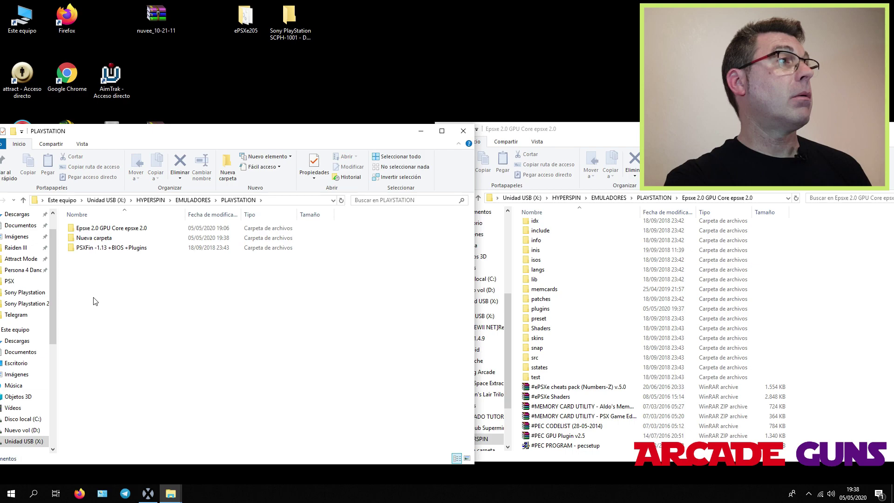
right_click(94, 302)
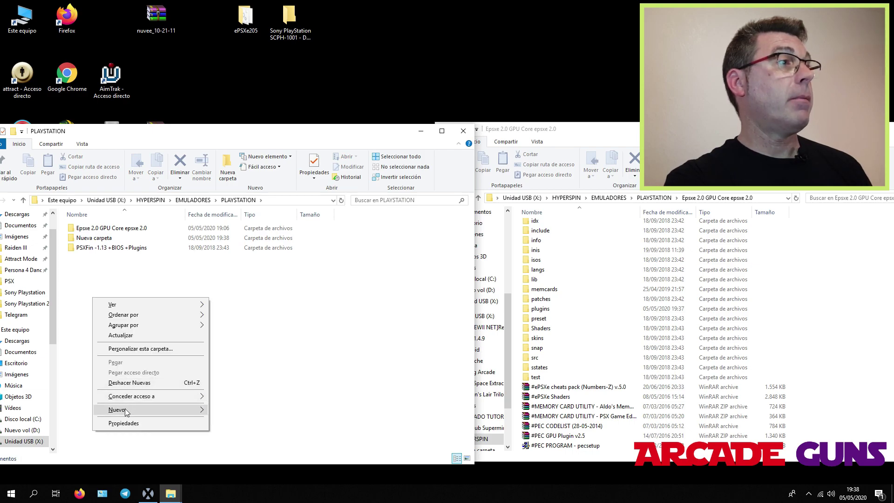
mouse_move(124, 410)
click(261, 323)
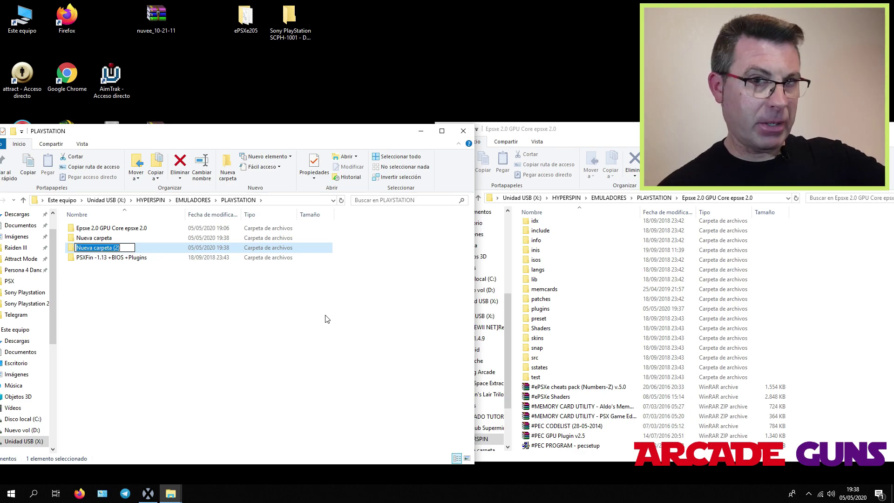
key(Return)
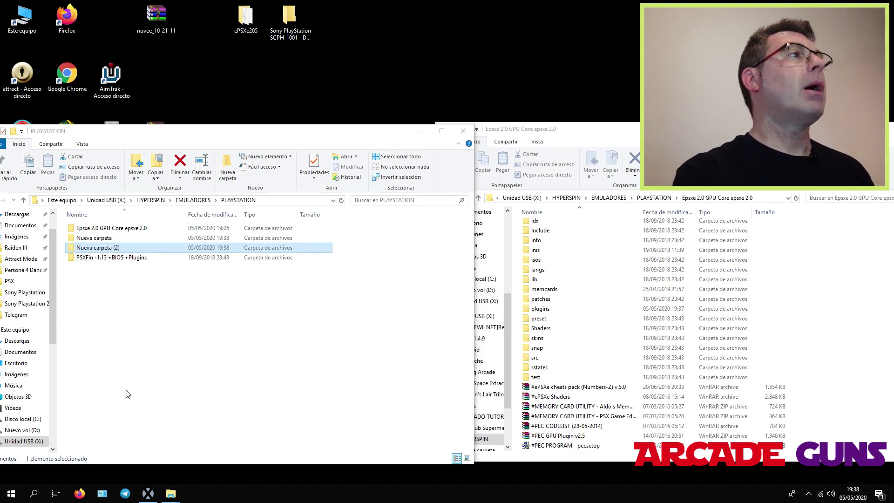
Rename the empty Nueva carpeta folder in PLAYSTATION as "PSX Time crisis".
double_click(95, 238)
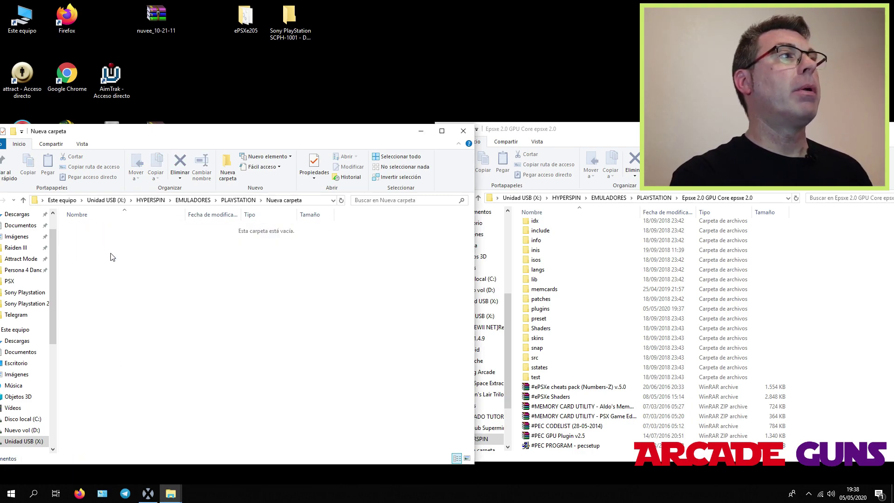
click(23, 201)
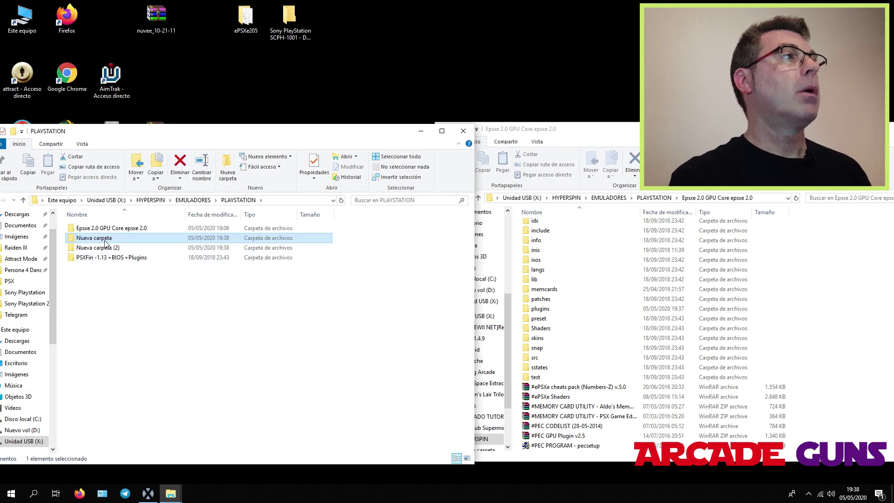
click(104, 240)
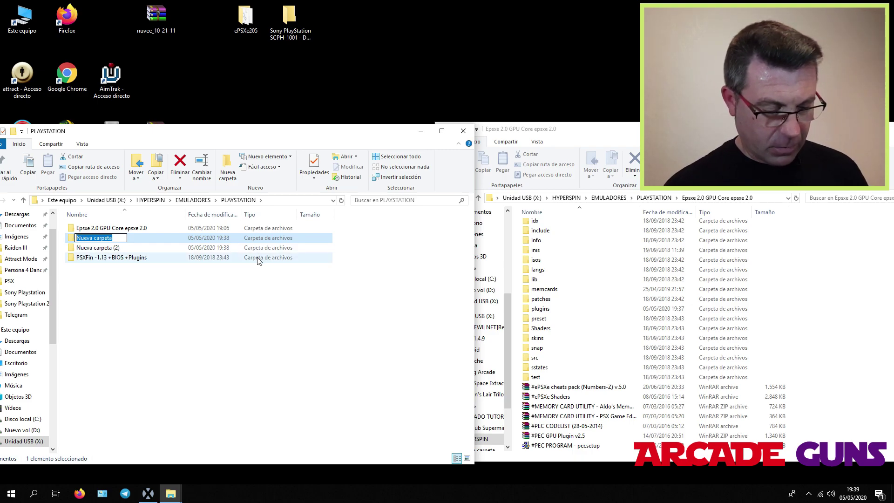
text(PSX)
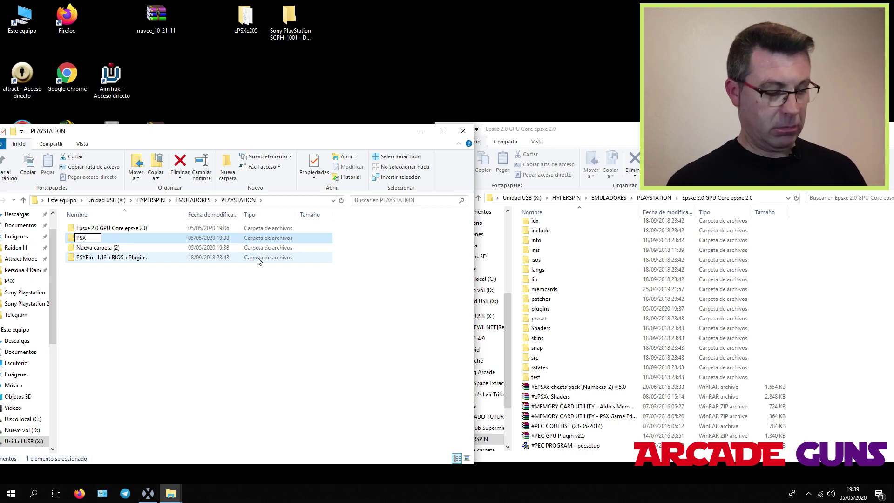
text( T)
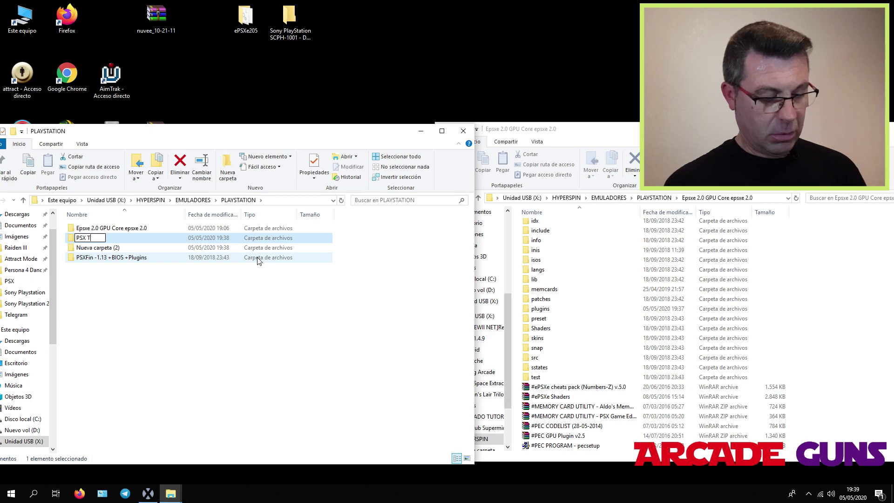
text(im)
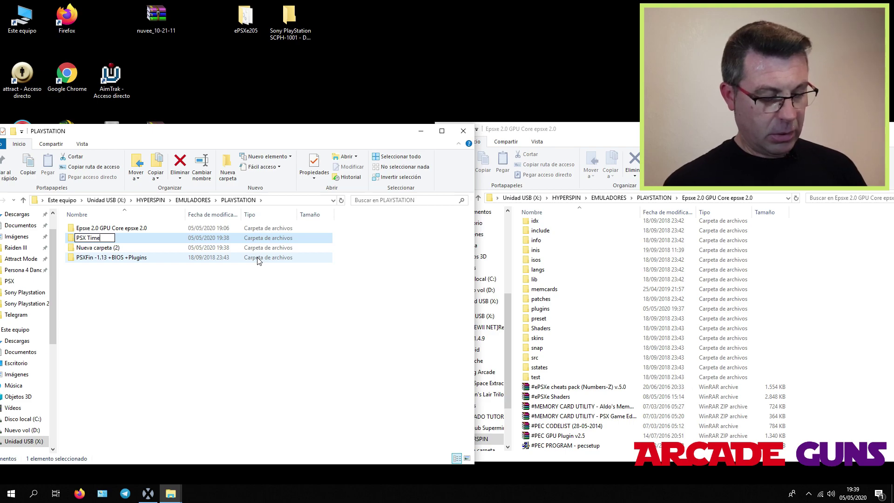
text(e )
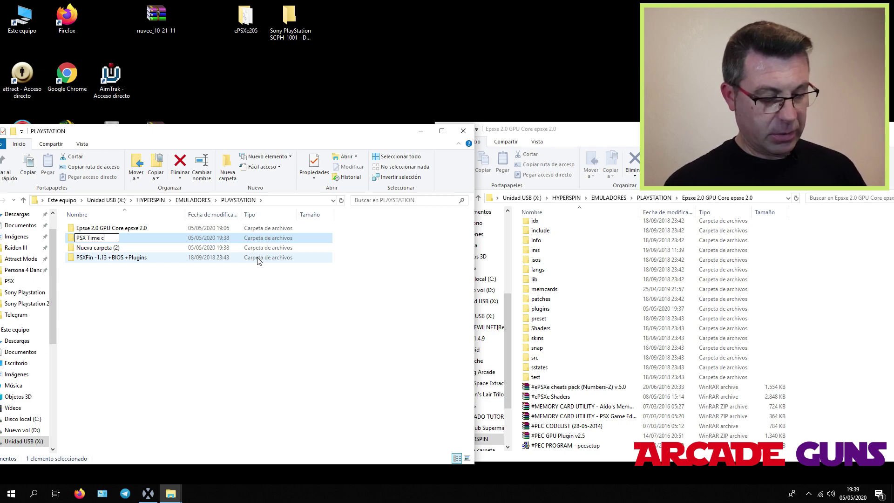
text(crisis)
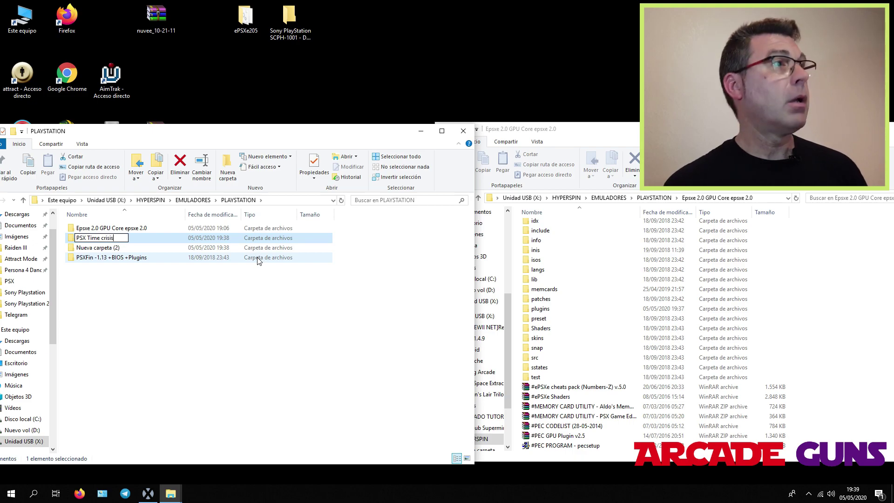
click(148, 284)
Rename the Nueva carpeta (2) folder as "PSX Gunfighter".
double_click(100, 238)
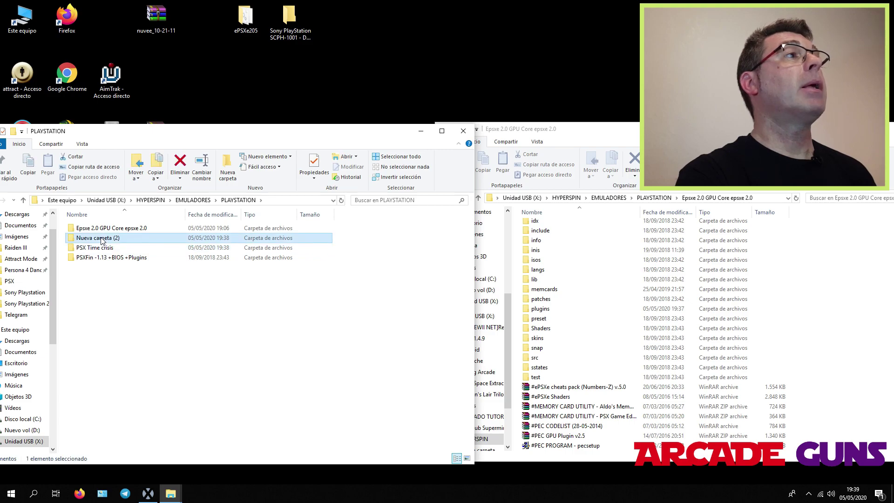
click(24, 201)
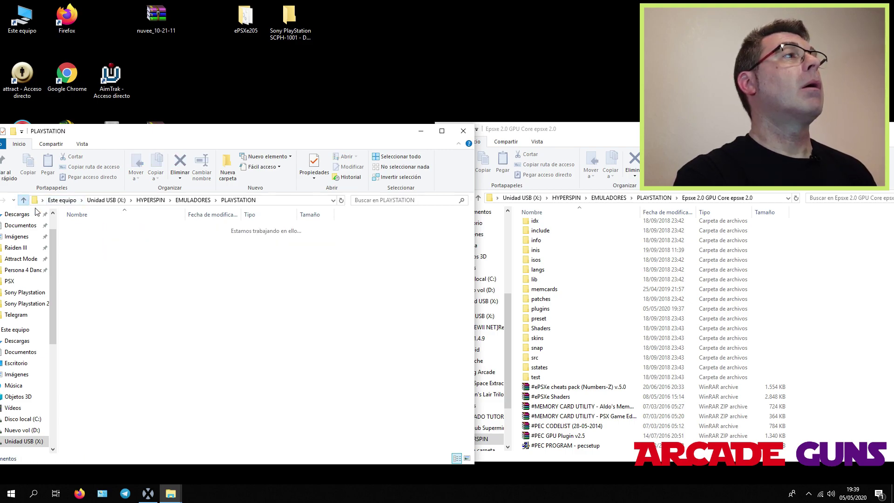
click(80, 238)
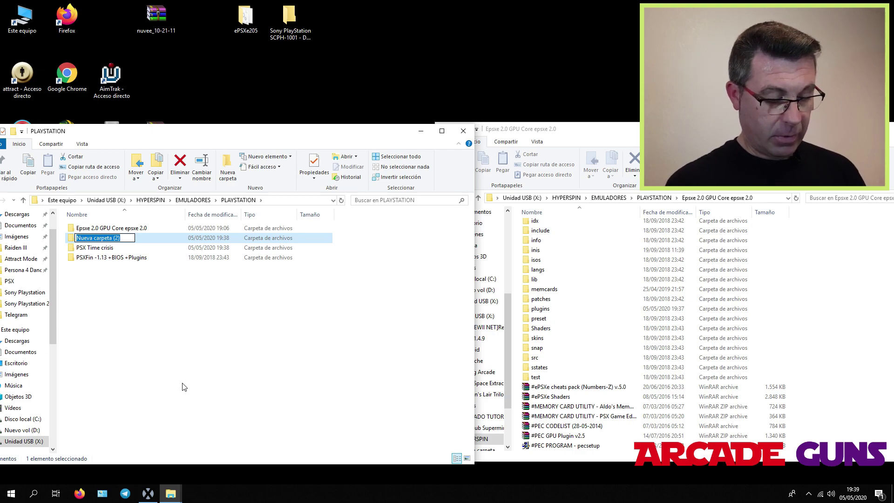
text(PSX)
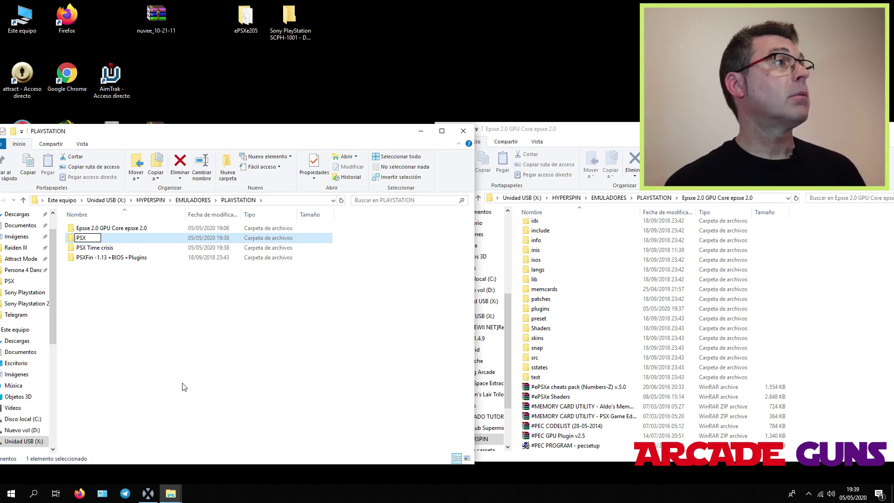
text( G)
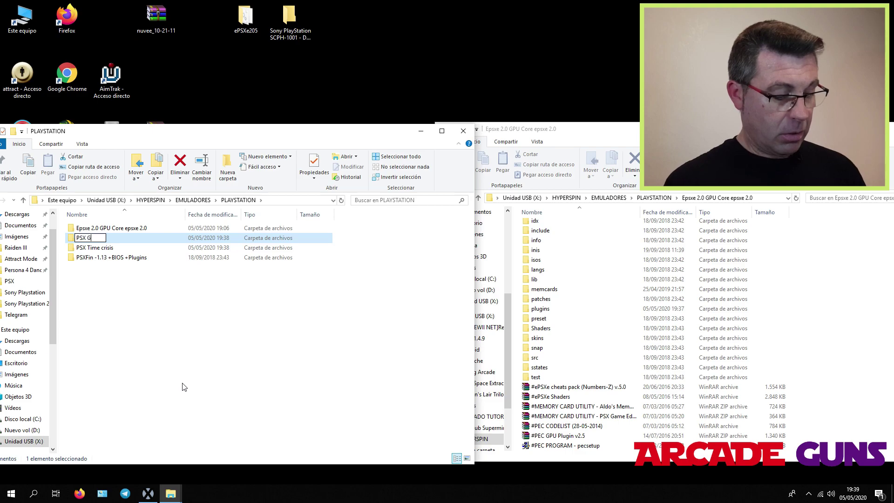
text(un)
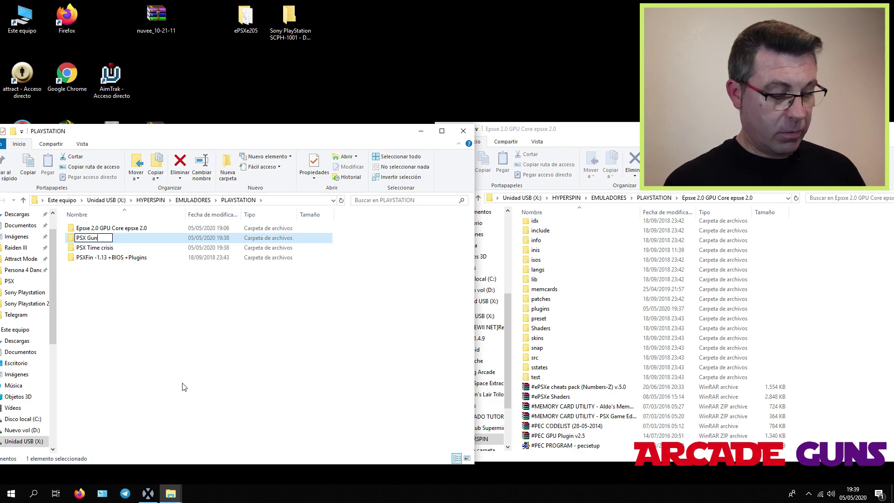
text(fight)
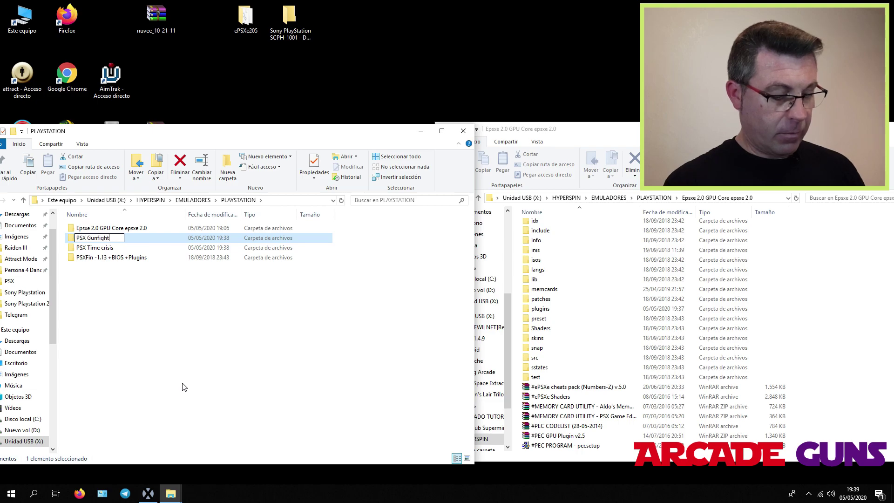
text(er)
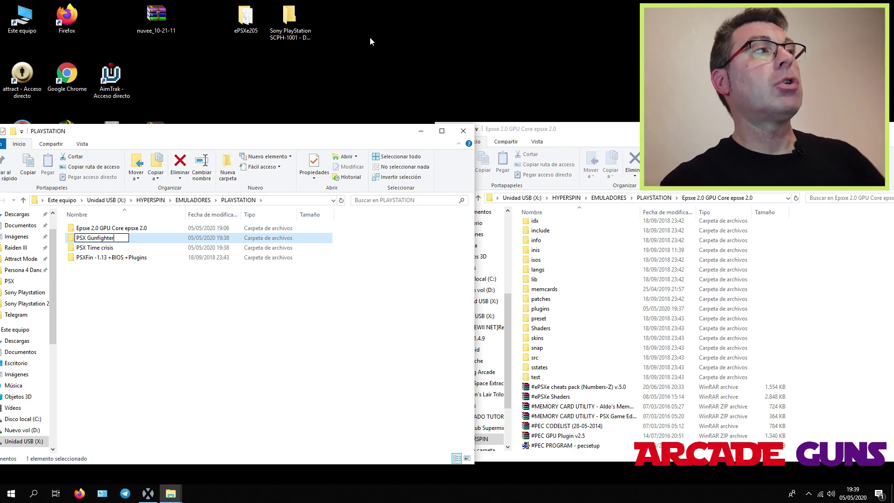
click(233, 275)
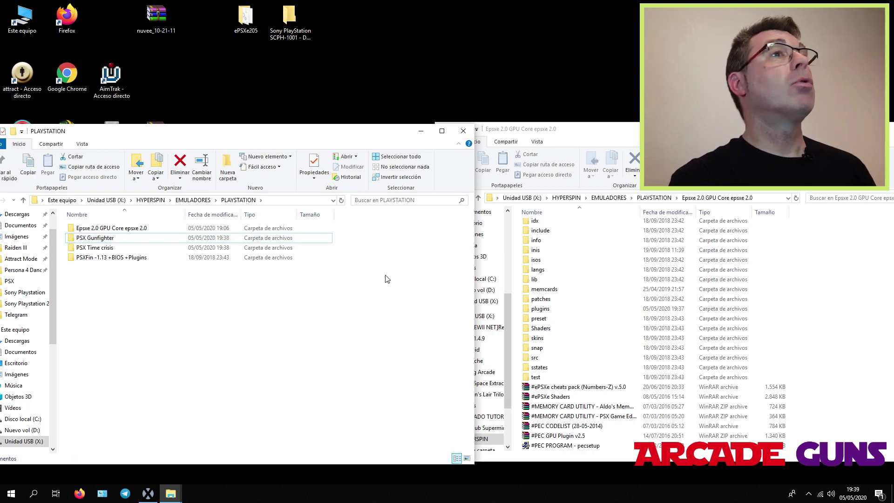
Copy the entire contents of the Epsxe 2.0 GPU Core epsxe 2.0 folder into the PSX Gunfighter folder.
scroll(606, 243, up, 3)
click(610, 276)
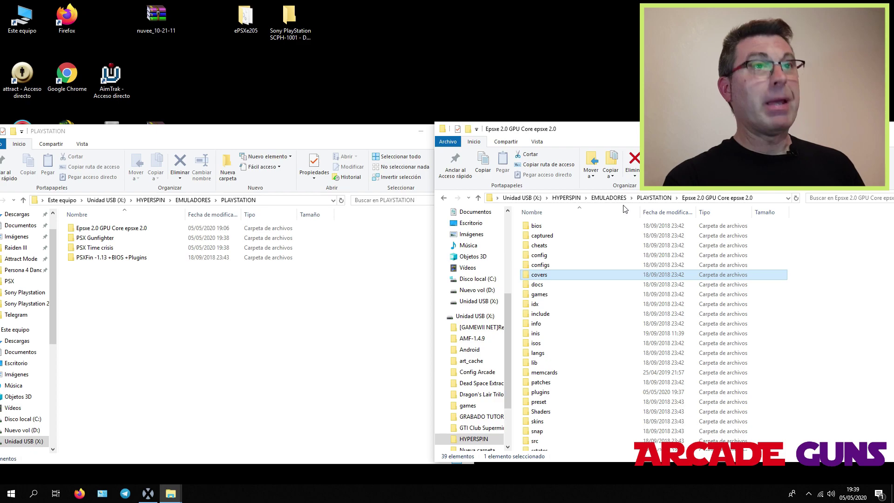
key(ctrl+a)
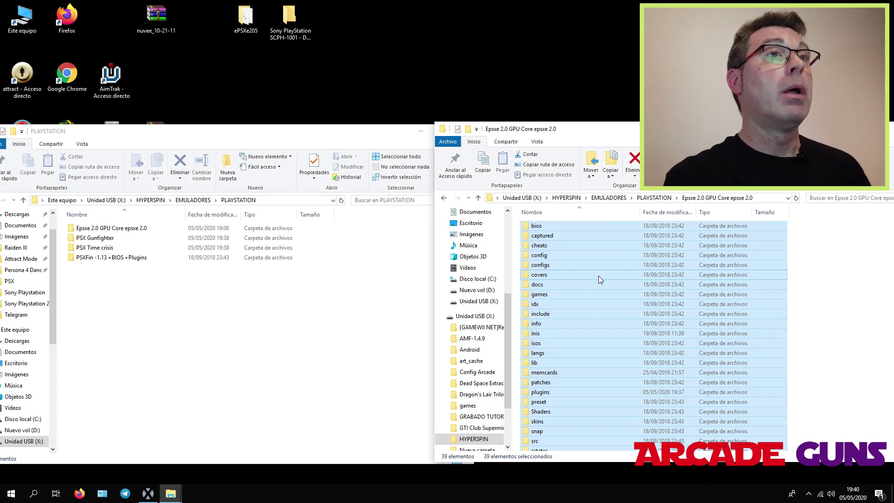
right_click(578, 276)
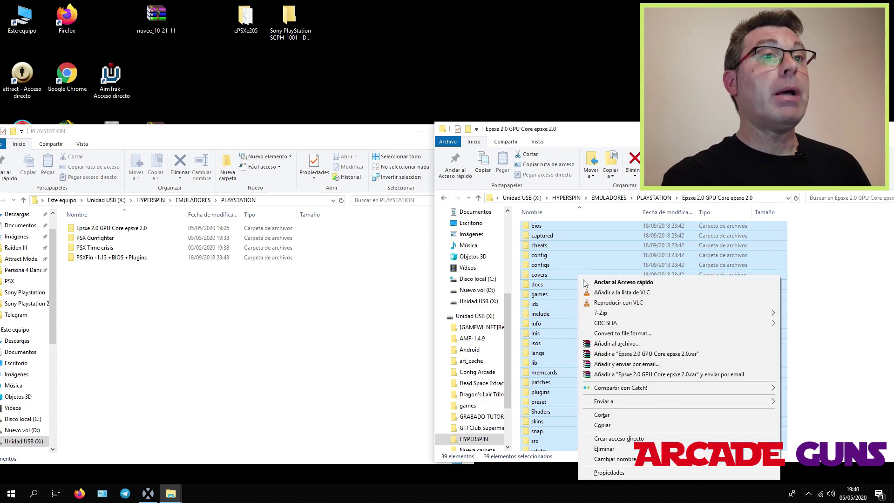
click(612, 426)
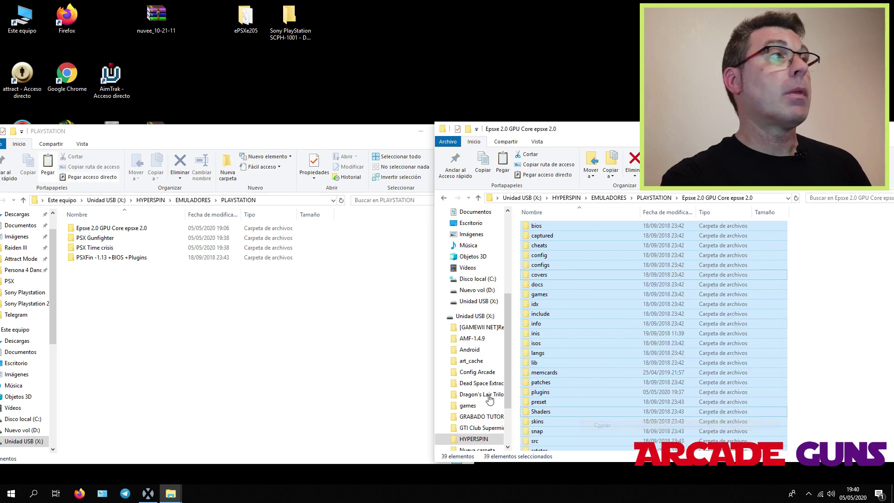
click(86, 242)
right_click(86, 242)
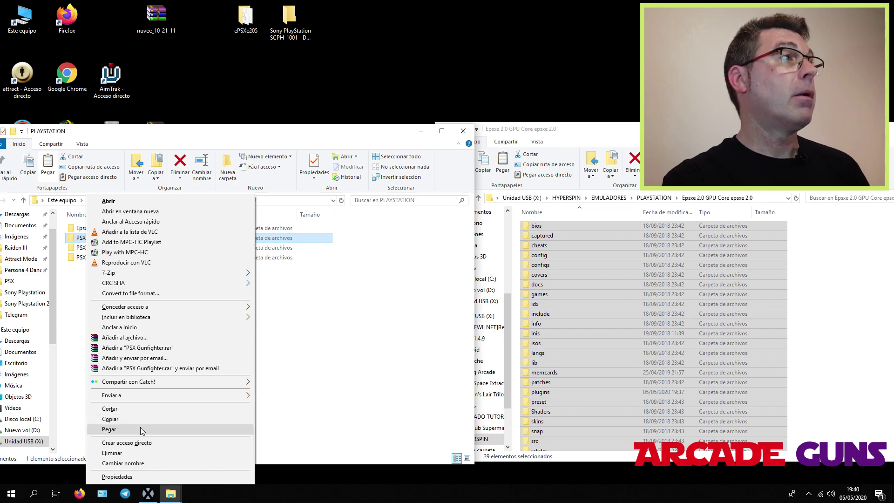
click(109, 429)
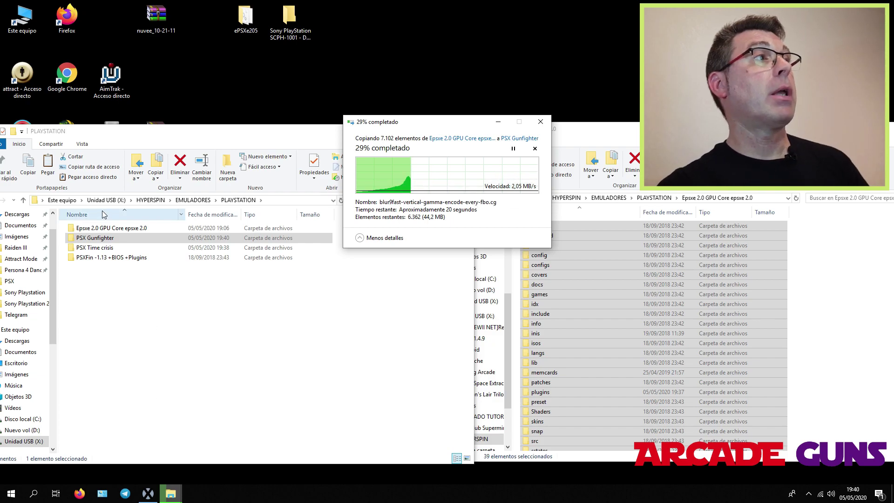
Paste the same copied emulator files into the PSX Time crisis folder.
click(107, 228)
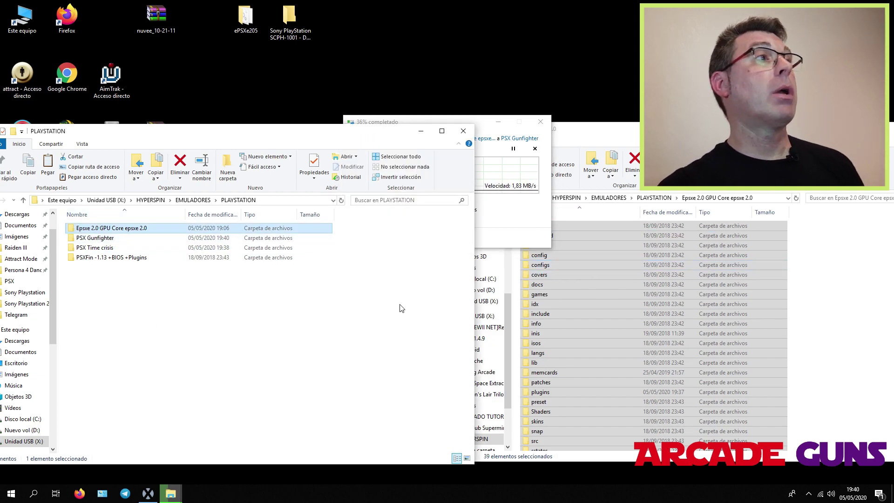
click(441, 120)
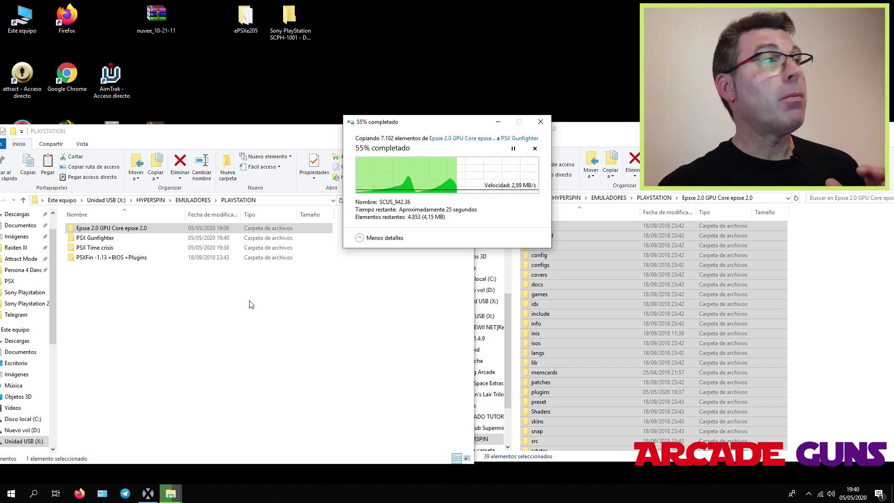
right_click(106, 250)
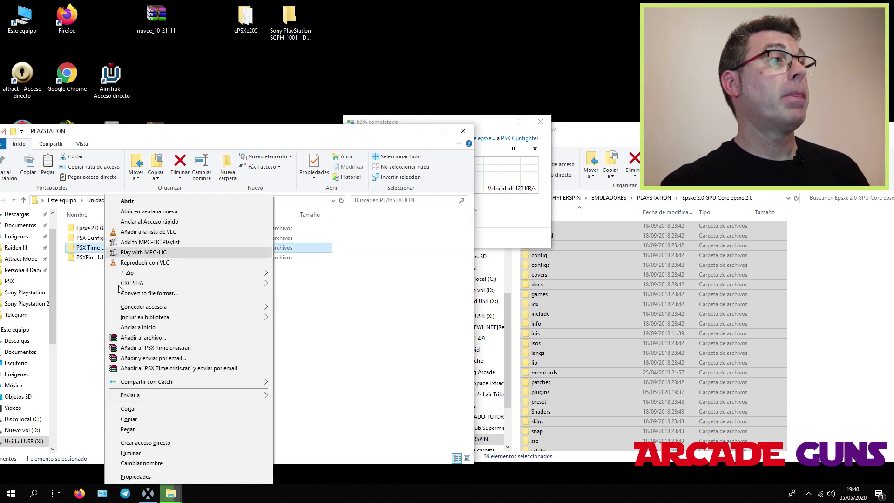
click(135, 431)
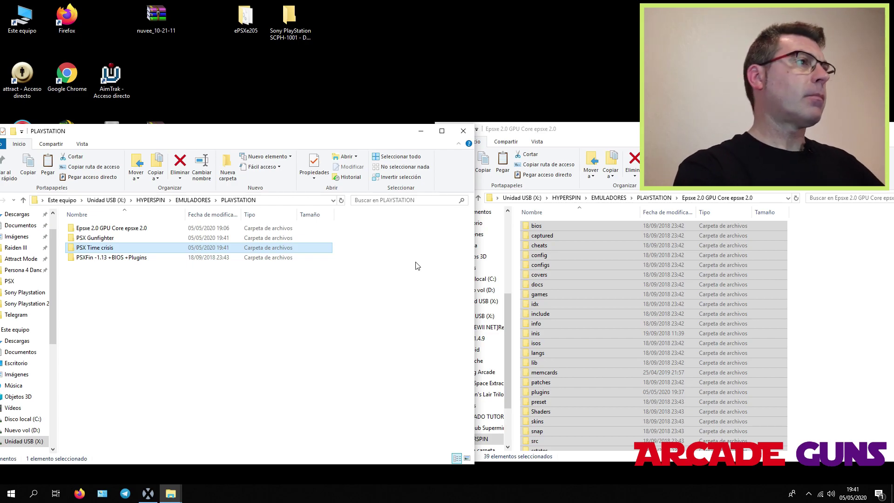
Open the PSX Gunfighter folder and launch its ePSXe application.
double_click(115, 237)
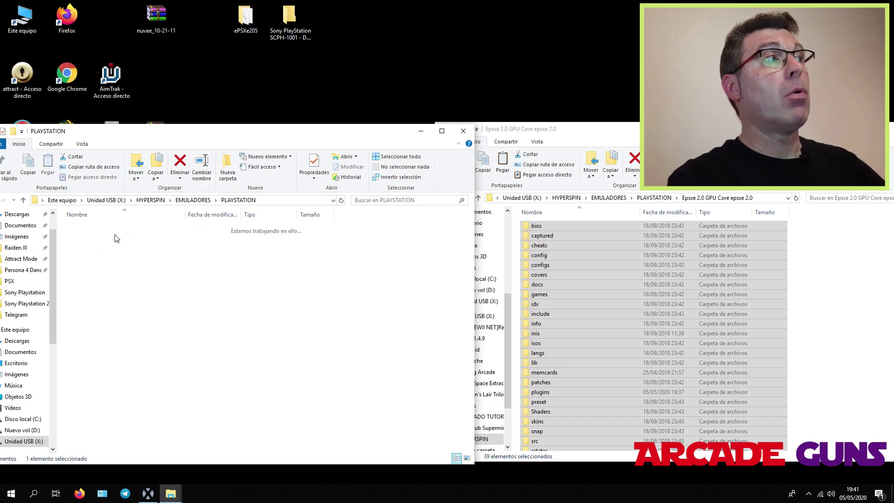
scroll(115, 257, down, 3)
scroll(115, 257, down, 3)
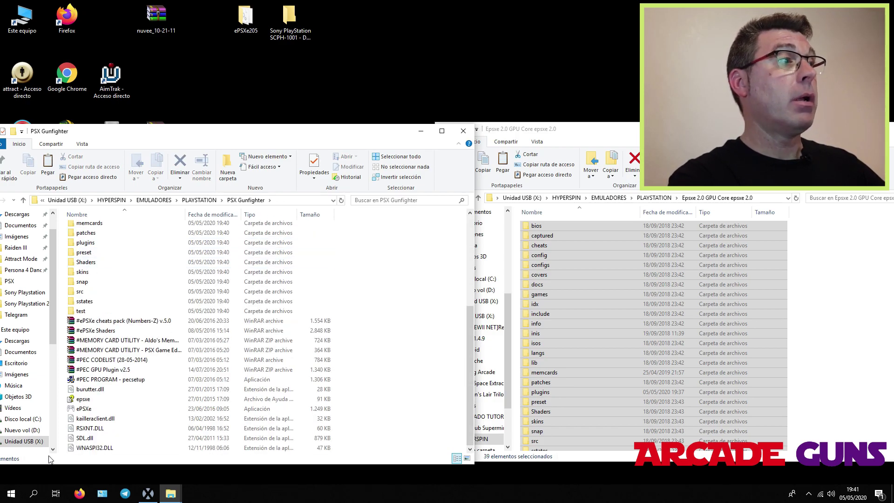
double_click(94, 410)
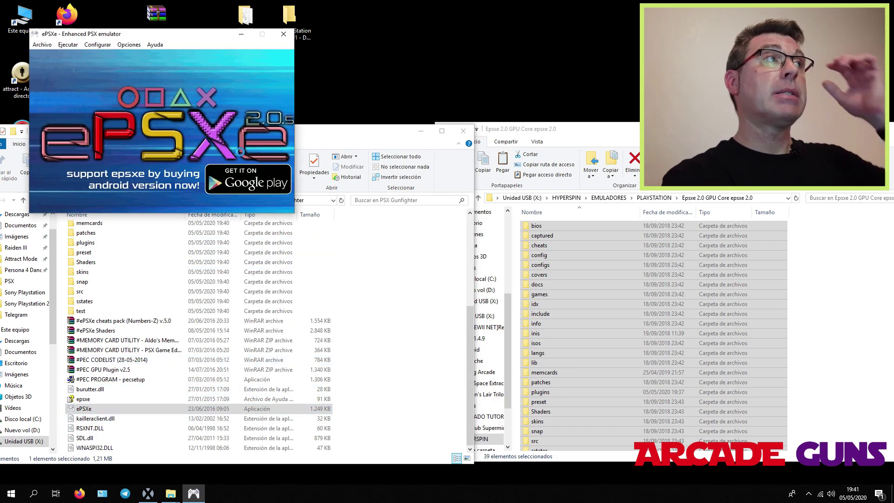
Review the configuration of the main video plugin, ePSXe GPU core 2.0.0, accept both dialogs, and move the emulator window aside.
click(96, 45)
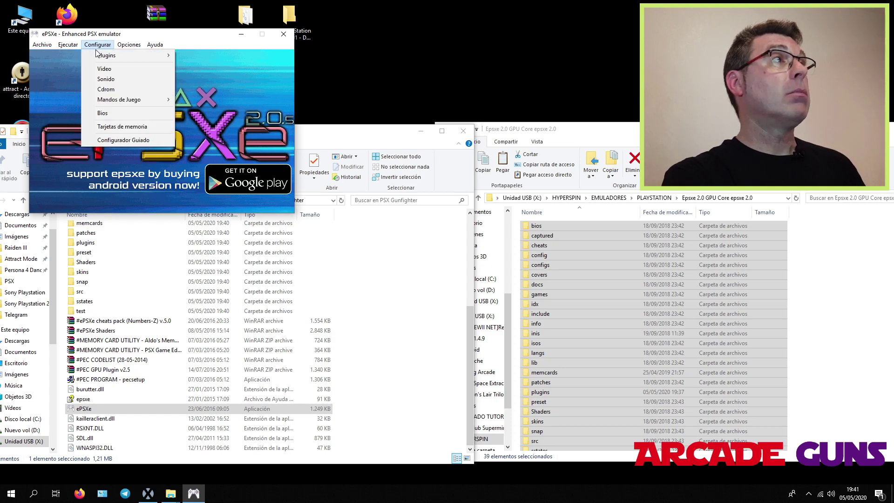
mouse_move(99, 58)
click(195, 55)
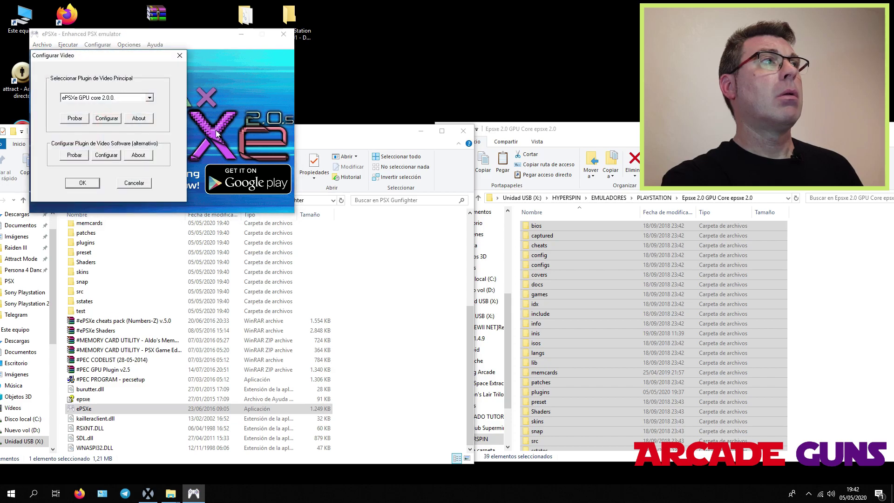
click(107, 119)
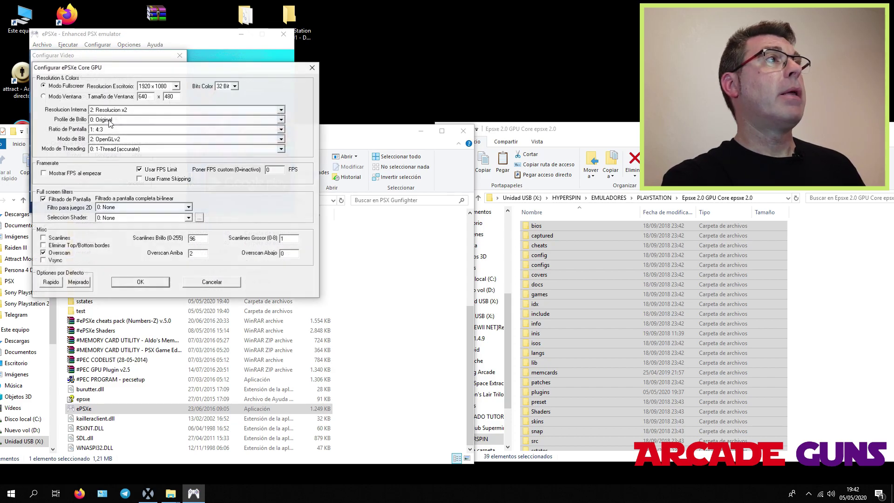
click(158, 283)
click(87, 184)
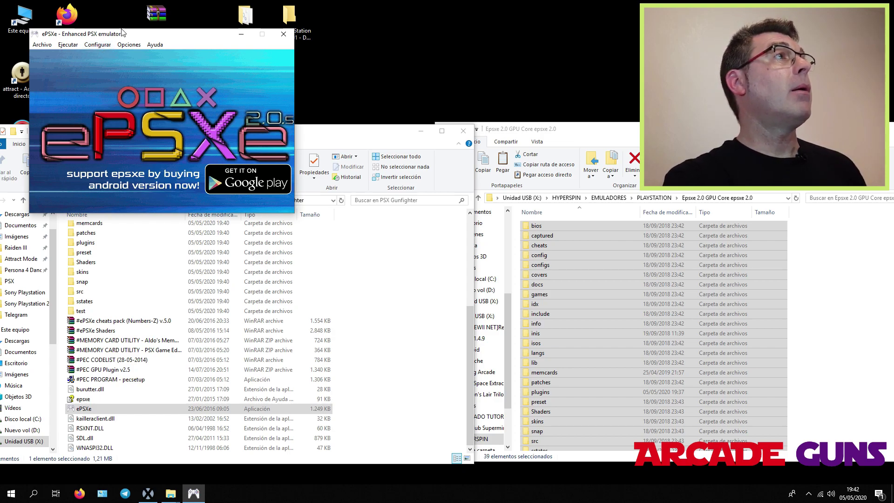
drag(139, 38, 184, 50)
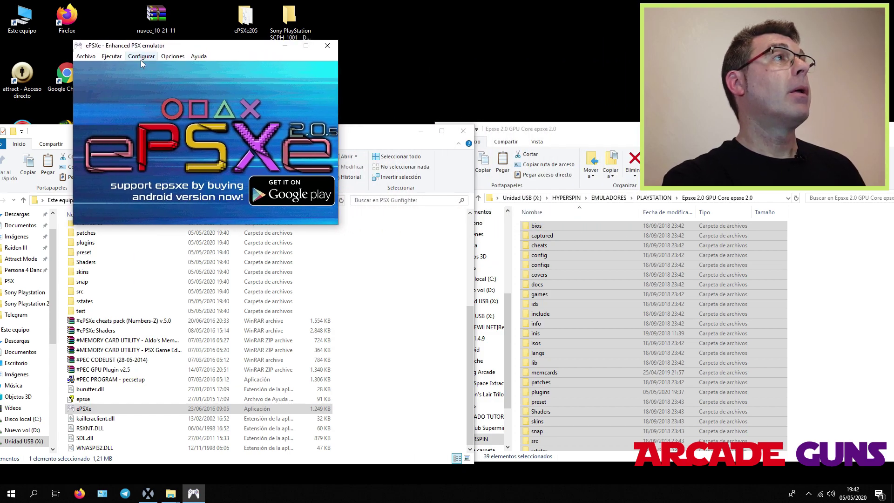
Open the Port 1 pad configuration of the Gunfighter copy and set the Port 1 controller type to Guncon.
click(141, 57)
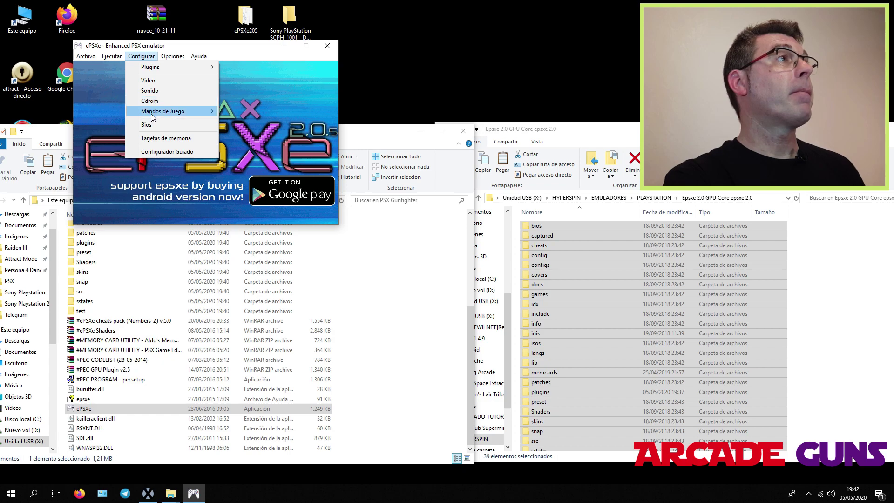
mouse_move(152, 114)
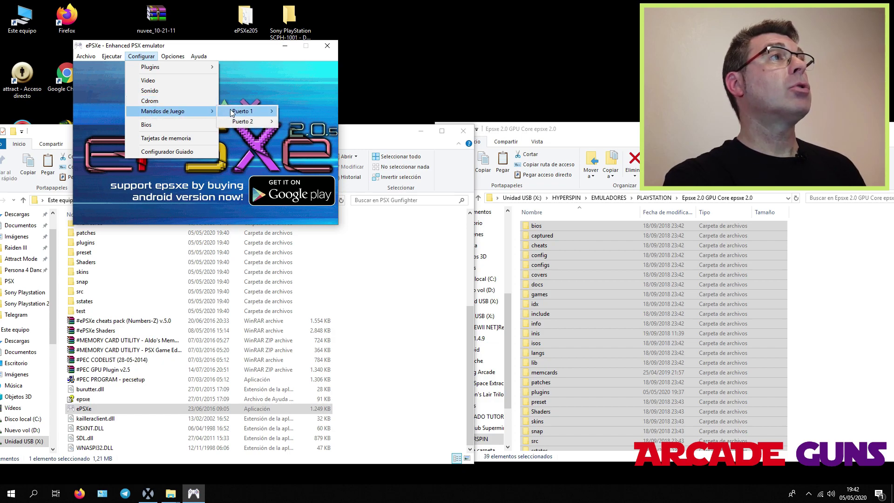
mouse_move(231, 112)
click(296, 113)
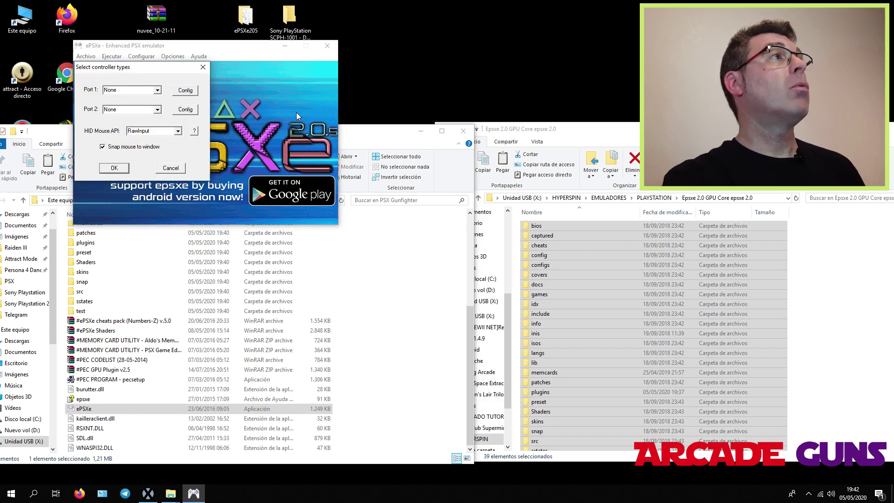
click(157, 91)
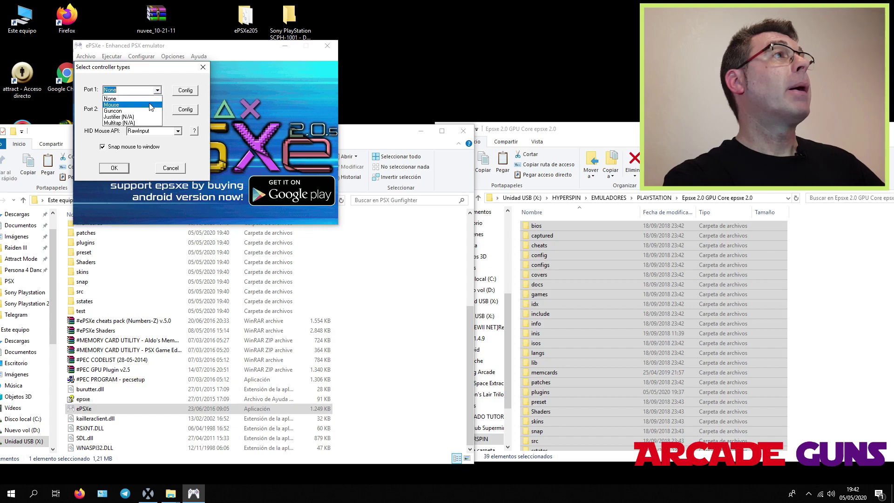
click(142, 111)
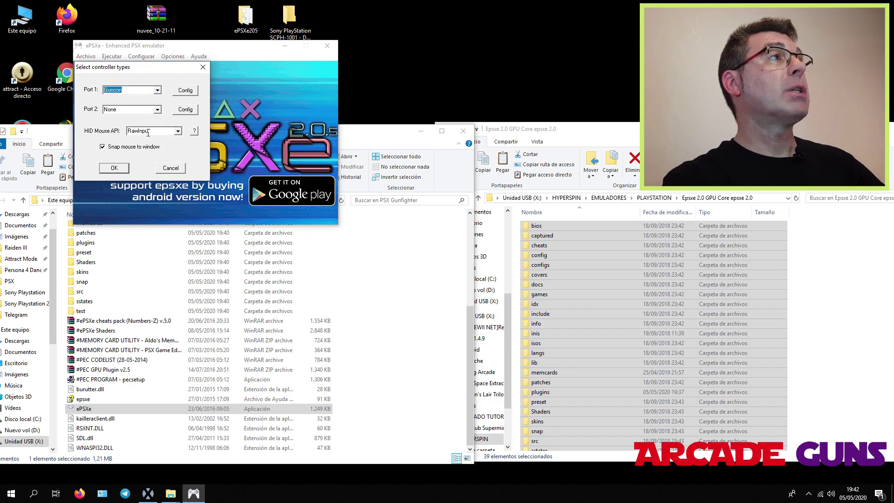
Configure the Port 1 Guncon with a Hidden cursor and Gunfighter - Jesse James alignment, accept both dialogs, and close the emulator.
click(183, 91)
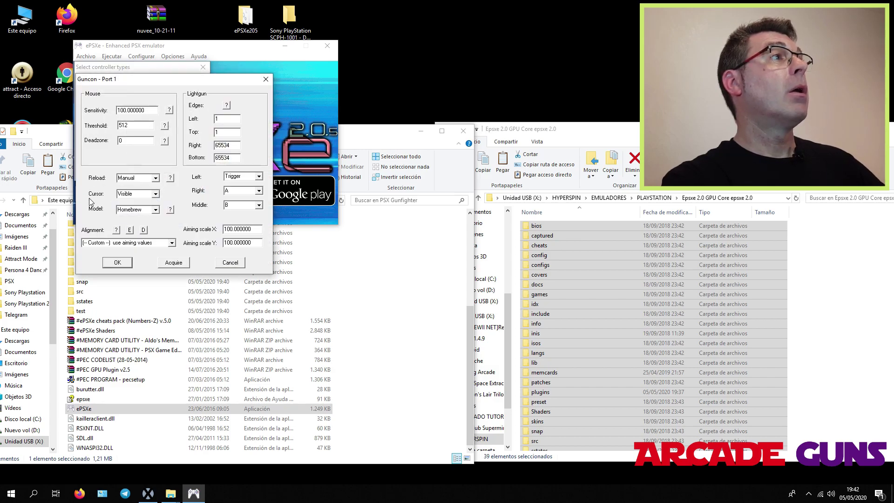
click(156, 194)
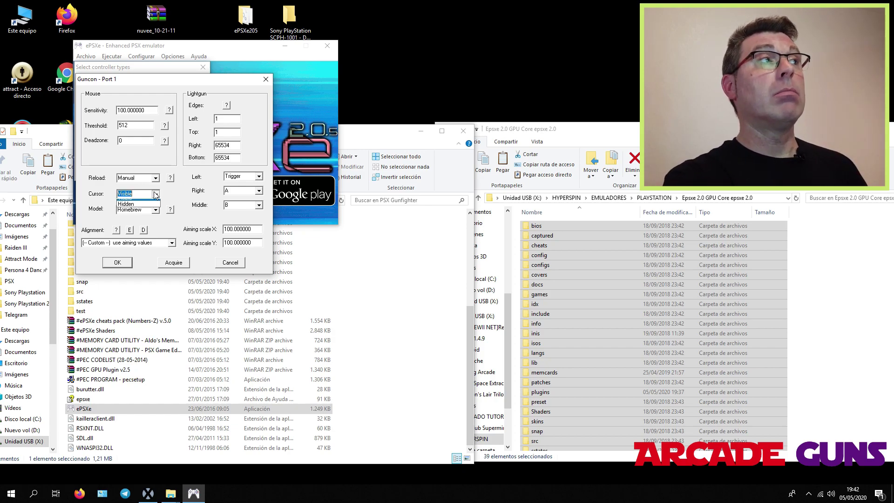
click(139, 208)
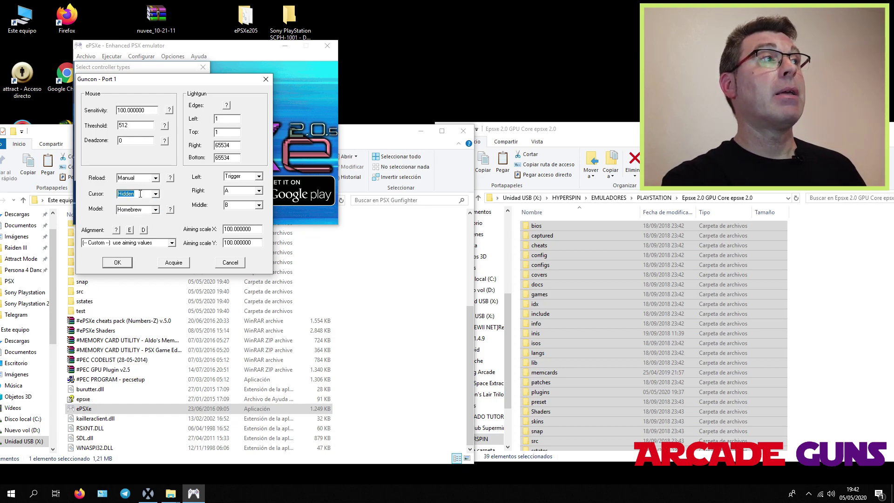
click(172, 243)
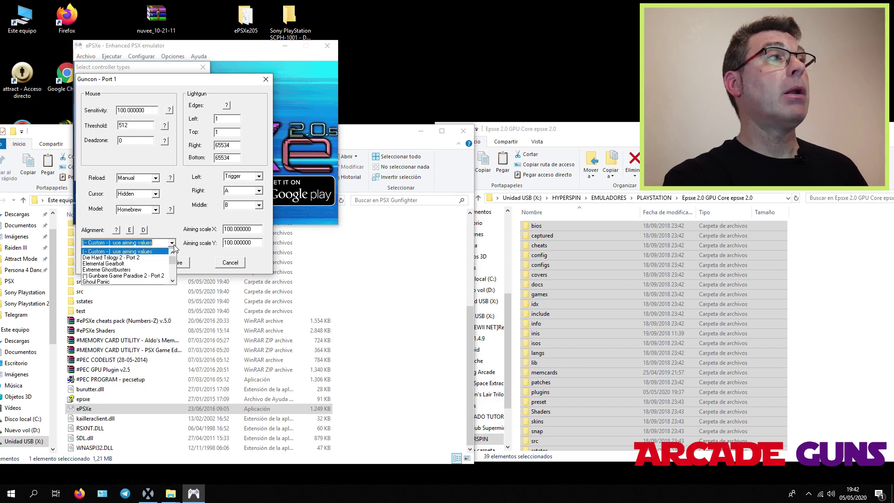
scroll(140, 265, down, 2)
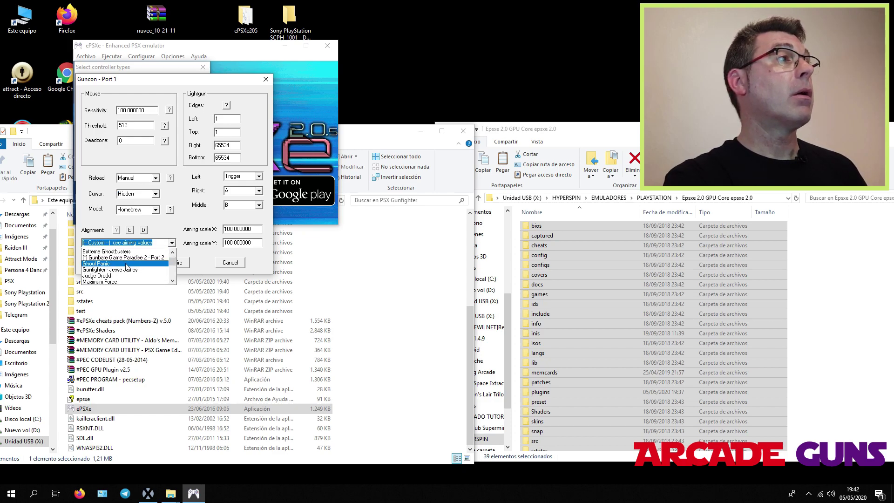
click(106, 270)
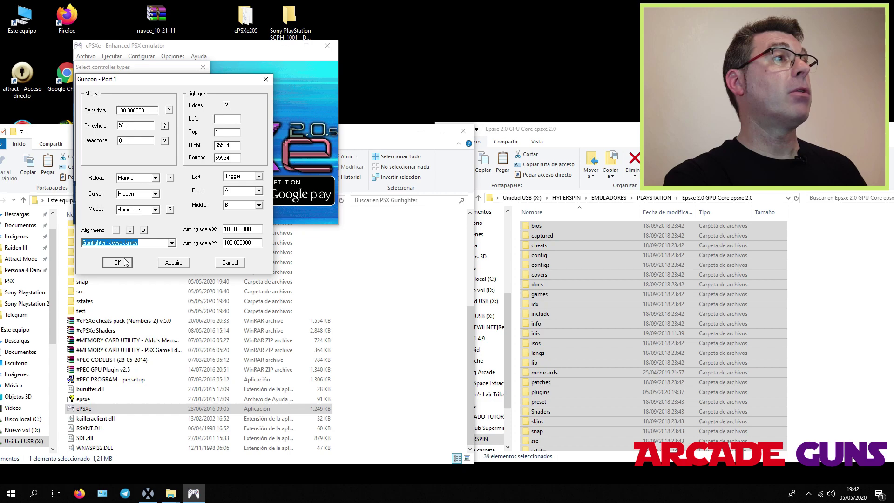
click(118, 262)
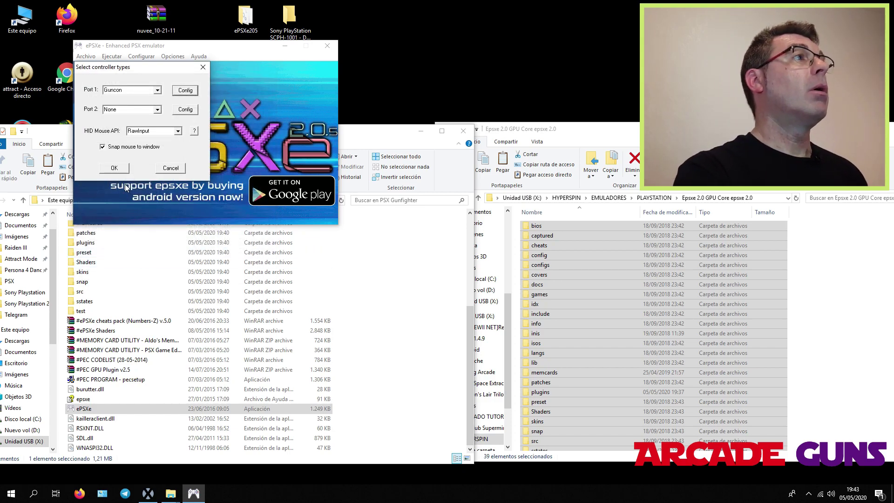
click(116, 168)
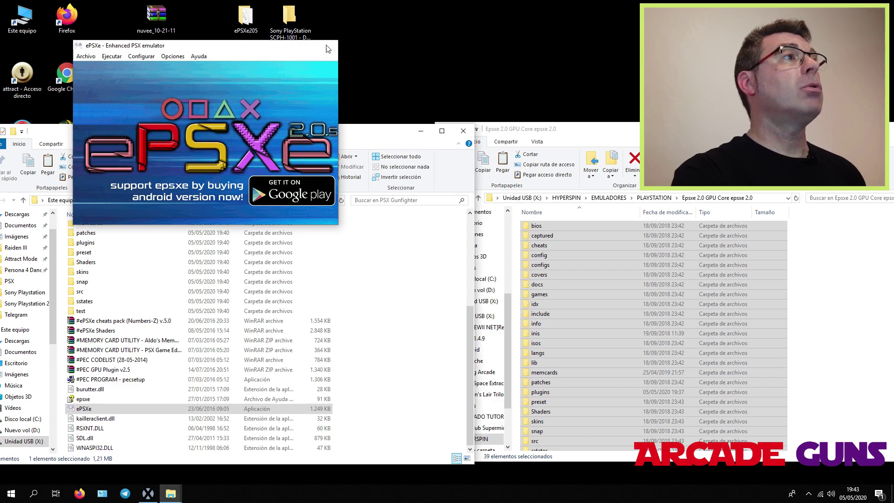
click(325, 47)
Go up to the PLAYSTATION folder, open PSX Time crisis, and launch its ePSXe application.
click(24, 202)
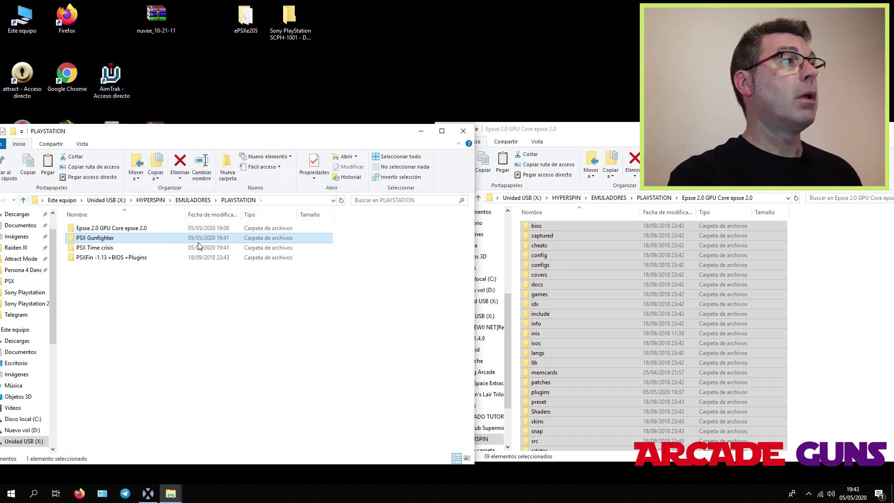
double_click(106, 251)
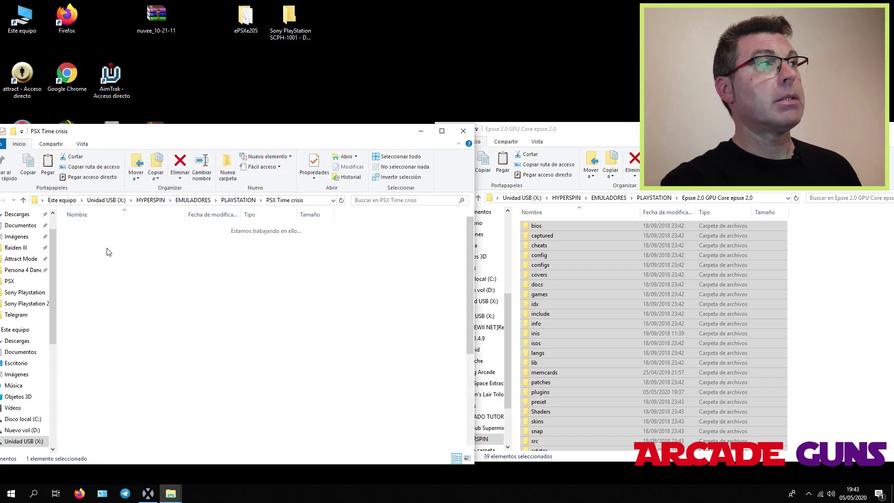
scroll(140, 256, down, 5)
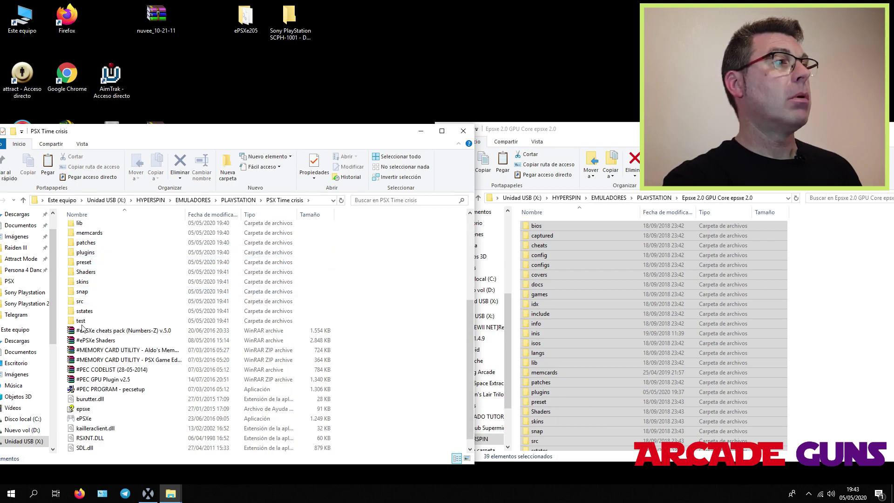
scroll(145, 352, down, 1)
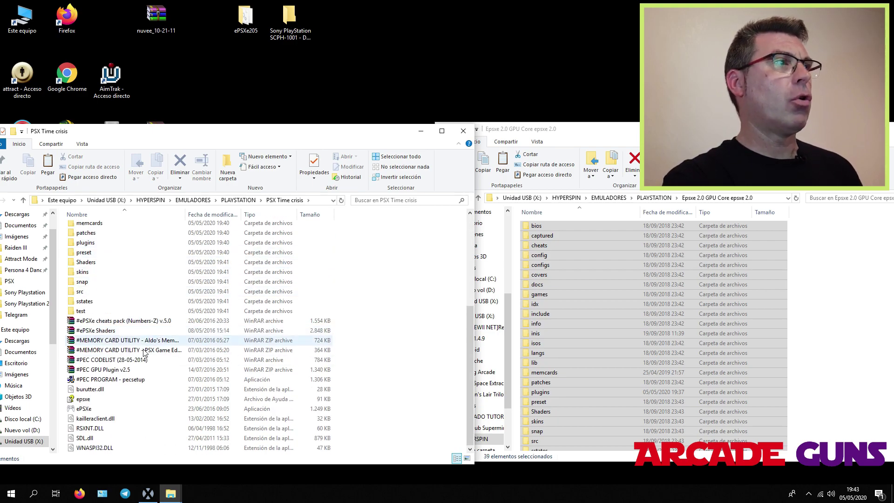
double_click(89, 410)
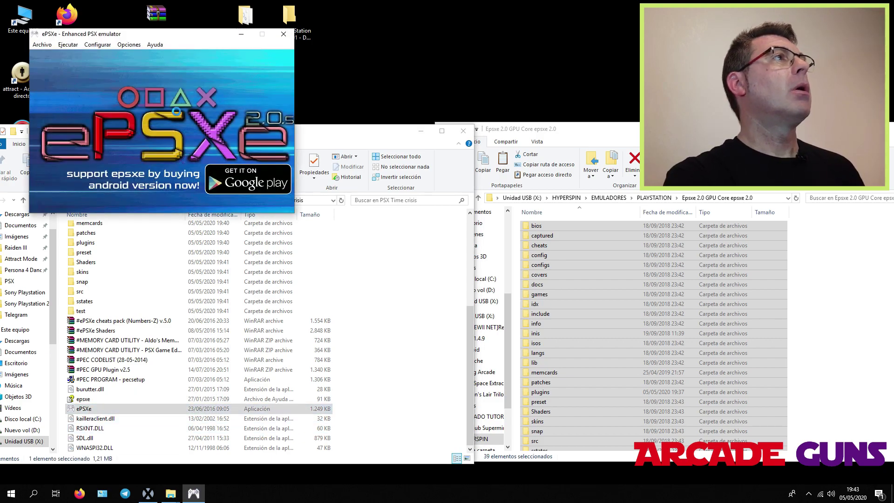
Open the Port 1 pad configuration of the Time Crisis copy and set the Port 1 controller type to Guncon.
click(101, 47)
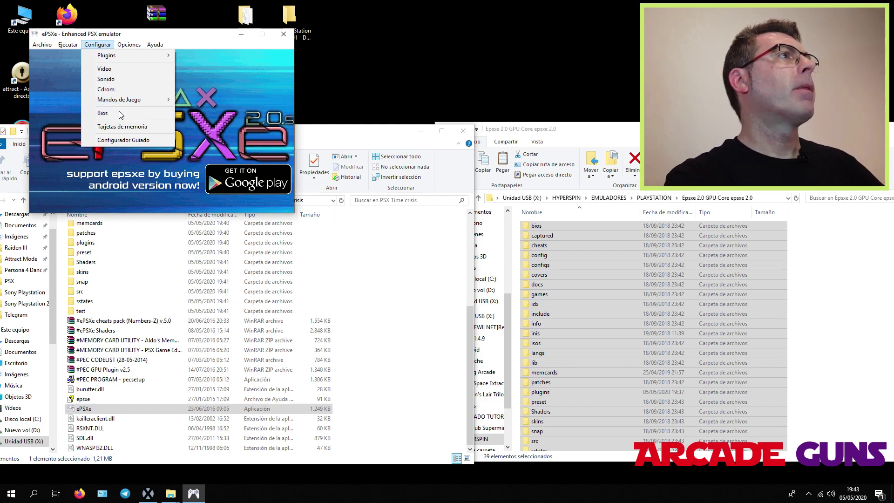
mouse_move(120, 103)
mouse_move(195, 101)
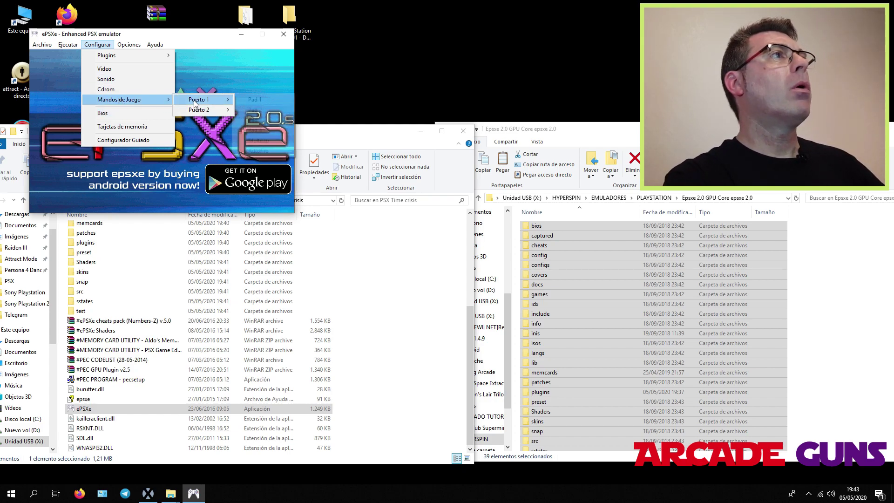
click(255, 100)
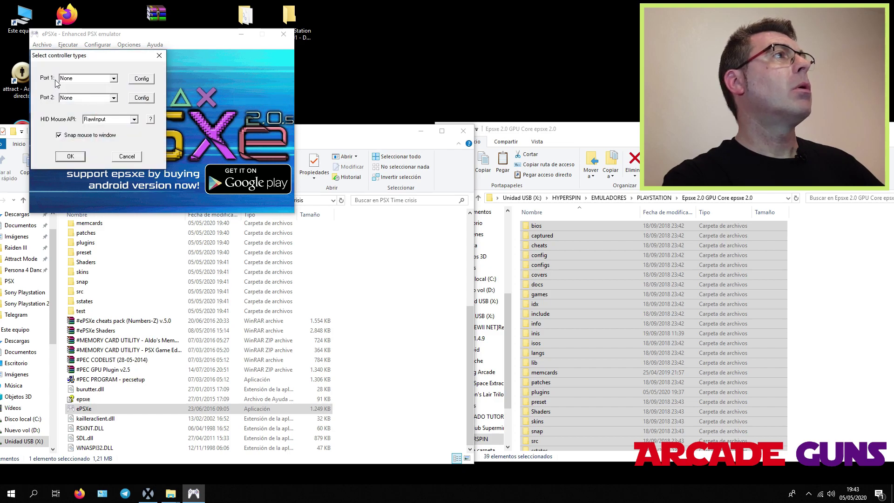
click(112, 80)
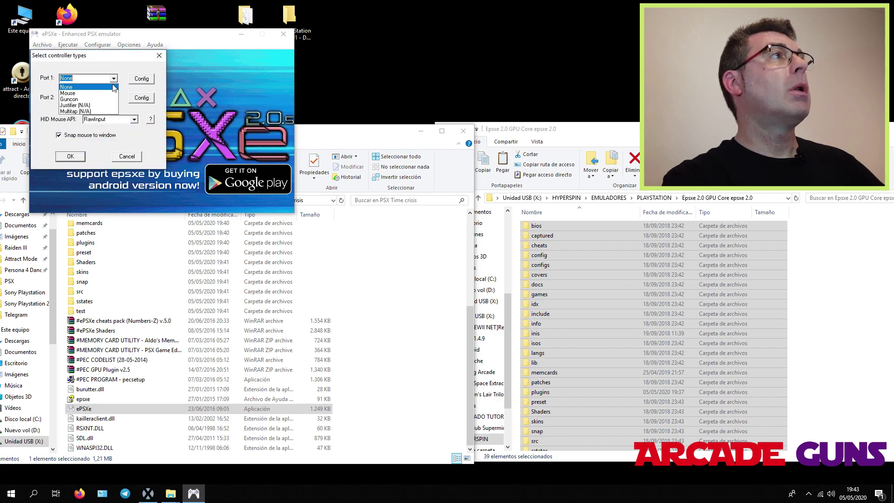
click(105, 99)
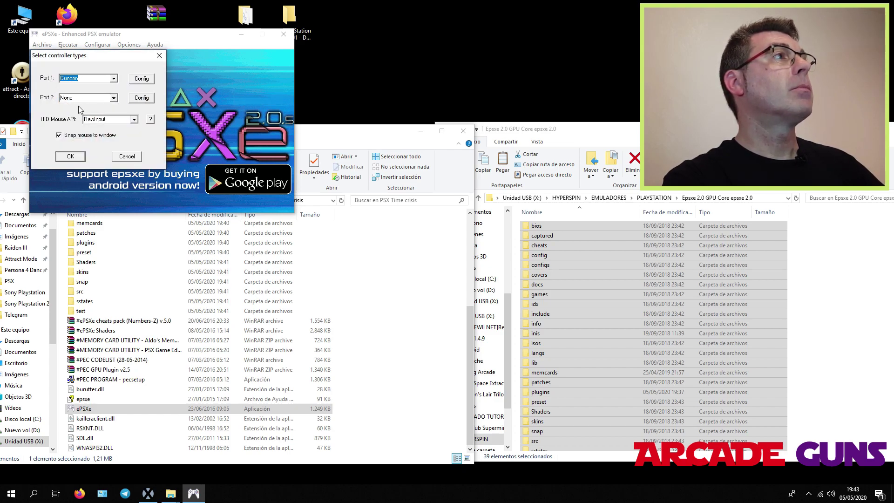
Configure the Port 1 Guncon with a Hidden cursor and Time Crisis alignment, accept both dialogs, and close the emulator.
click(142, 80)
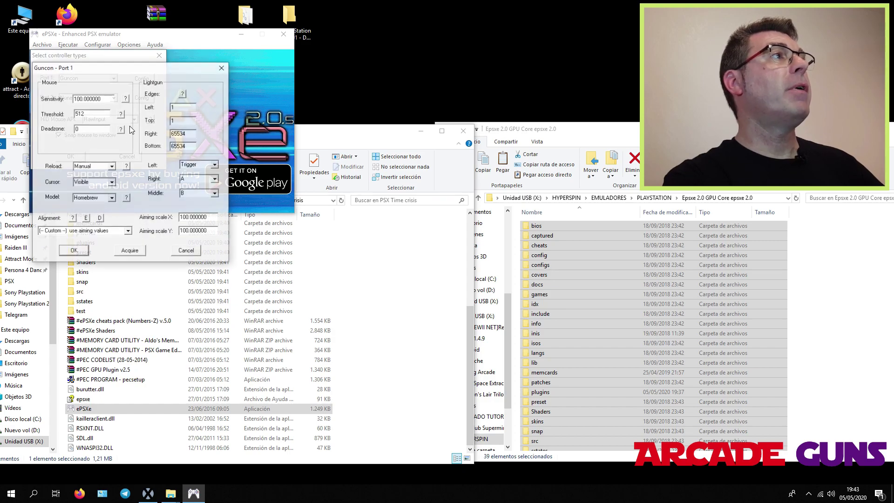
click(112, 182)
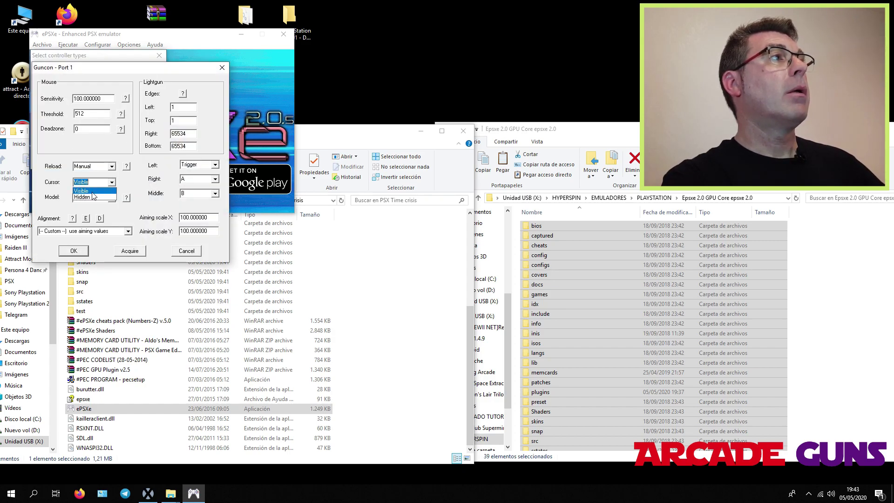
click(93, 197)
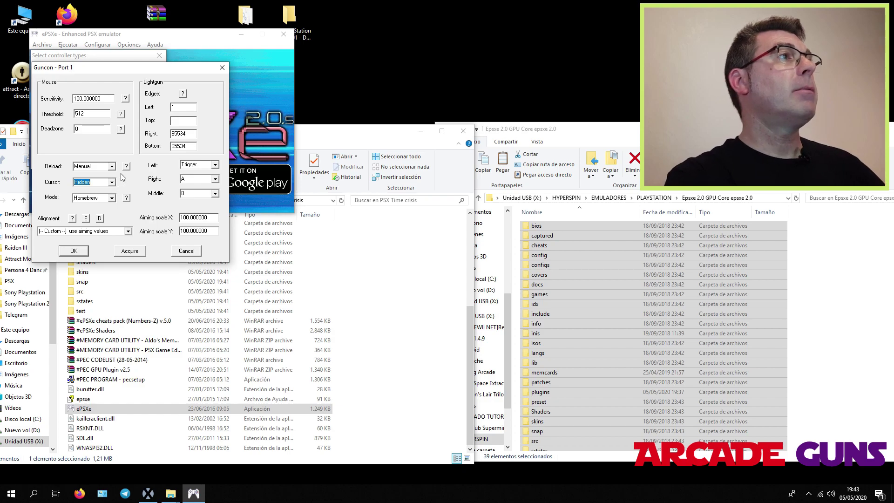
click(129, 232)
scroll(80, 256, down, 2)
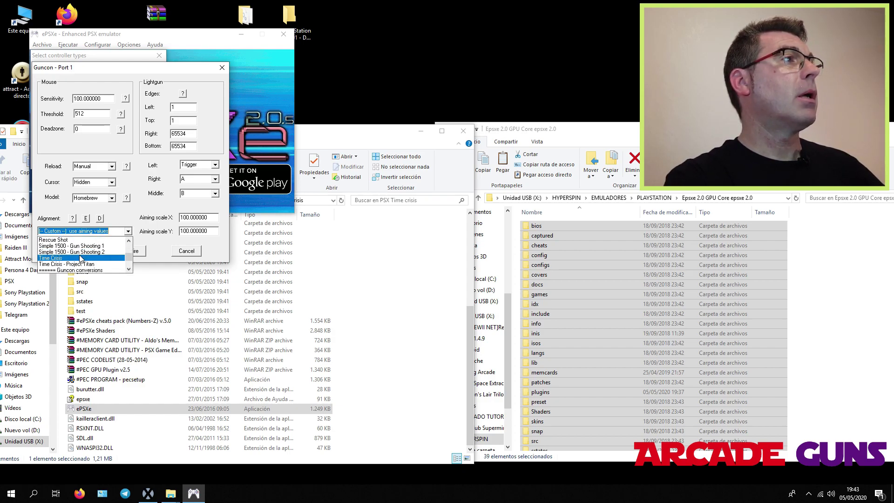
click(81, 258)
click(75, 251)
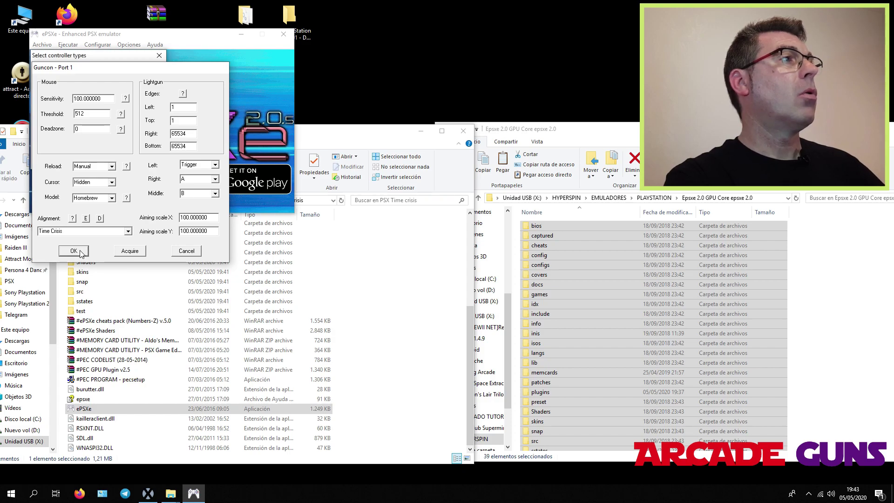
click(73, 156)
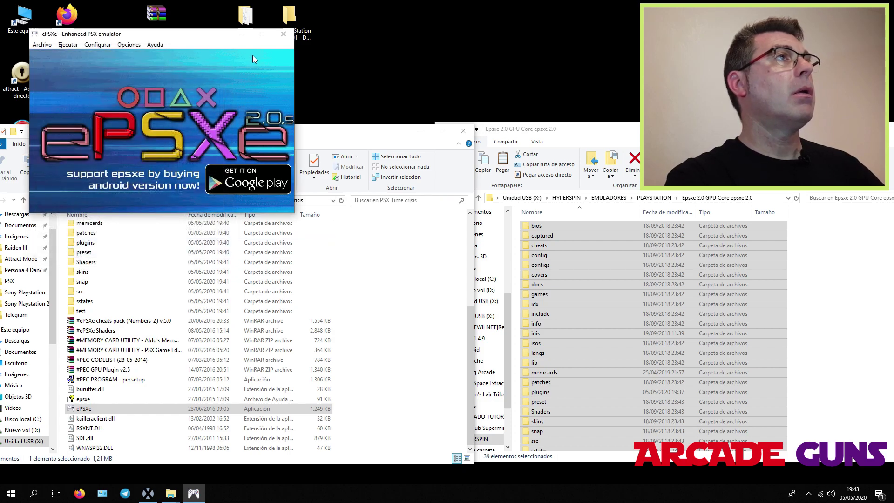
click(284, 34)
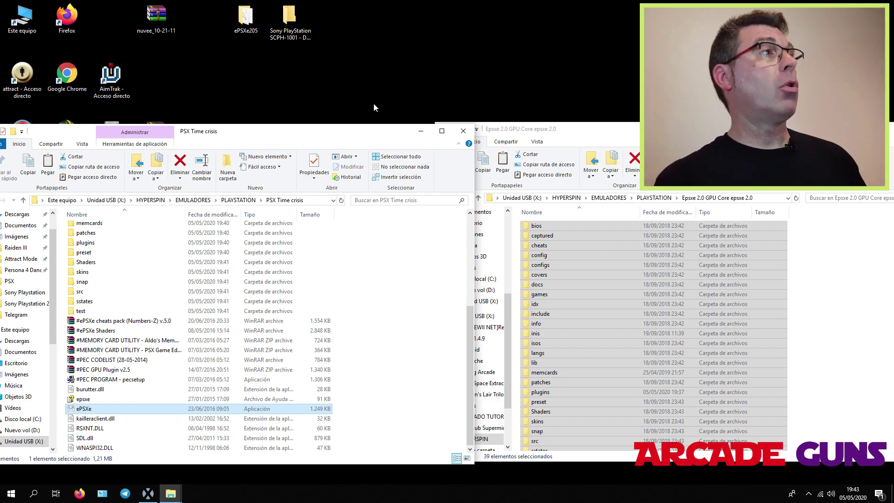
Close the Explorer window used for PSX Time crisis, recentre the remaining one, and go up to the PLAYSTATION folder in it.
click(23, 199)
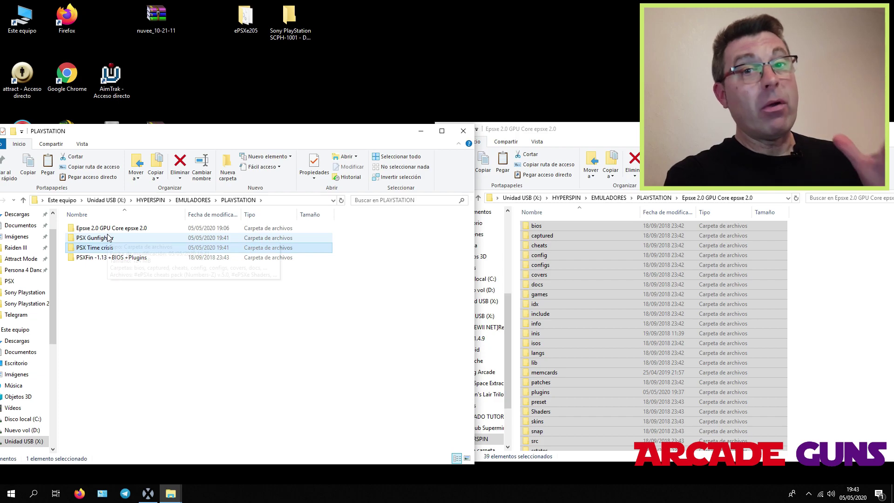
mouse_move(108, 237)
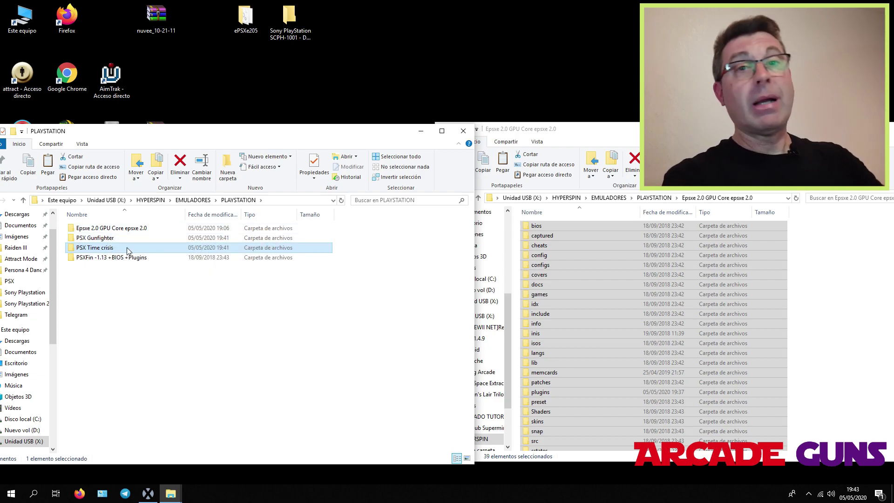
mouse_move(130, 249)
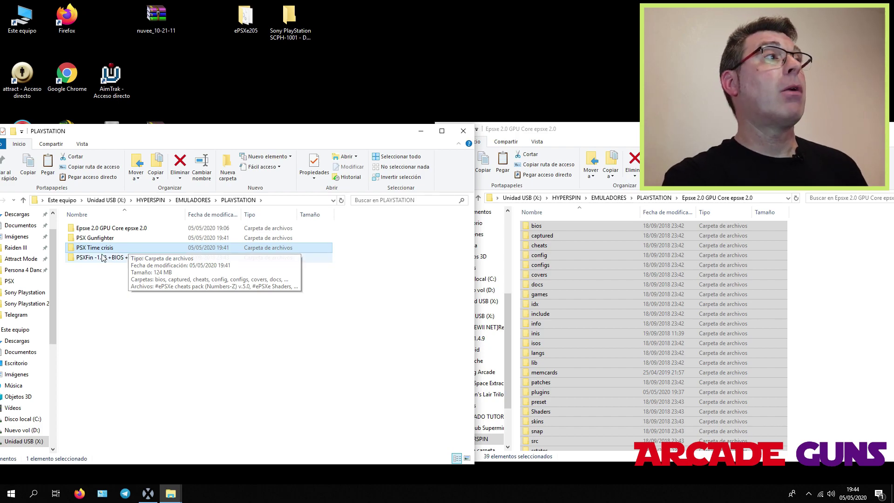
click(463, 130)
drag(670, 128, 364, 141)
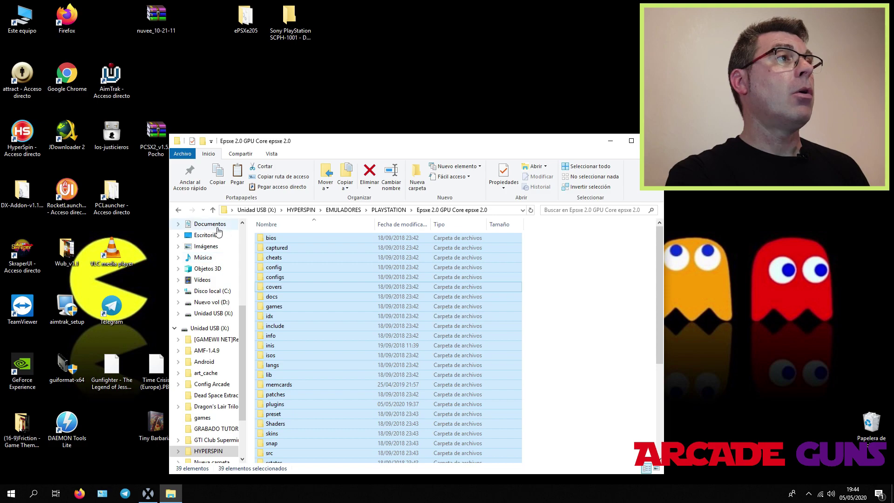
click(212, 209)
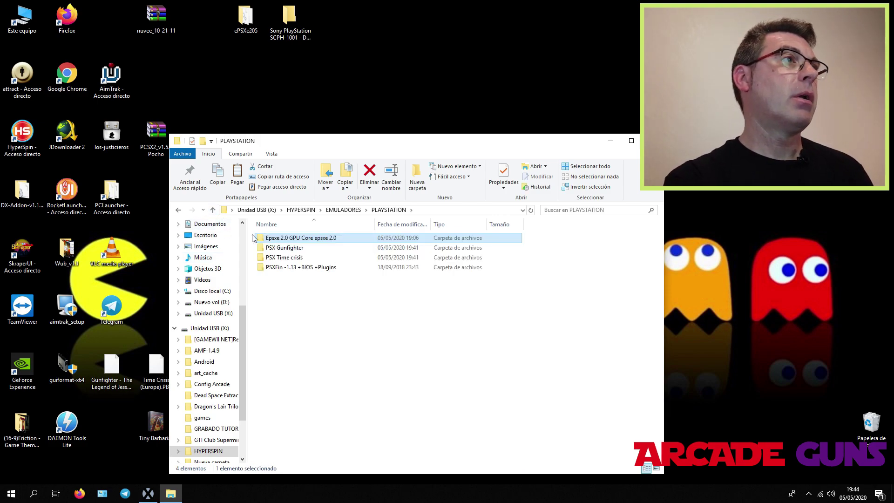
Go up to the HYPERSPIN folder, open RocketLauncher and its RocketLauncherUI subfolder, and launch the RocketLauncherUI application.
click(214, 210)
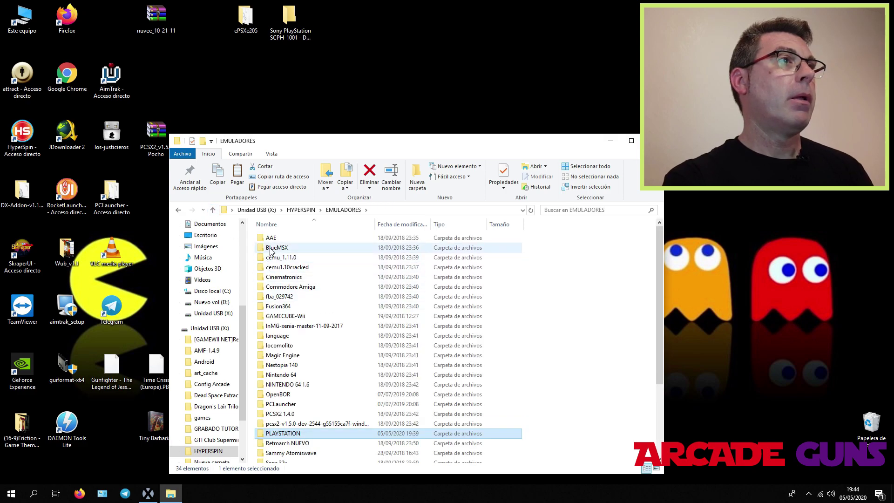
scroll(316, 254, down, 3)
click(213, 211)
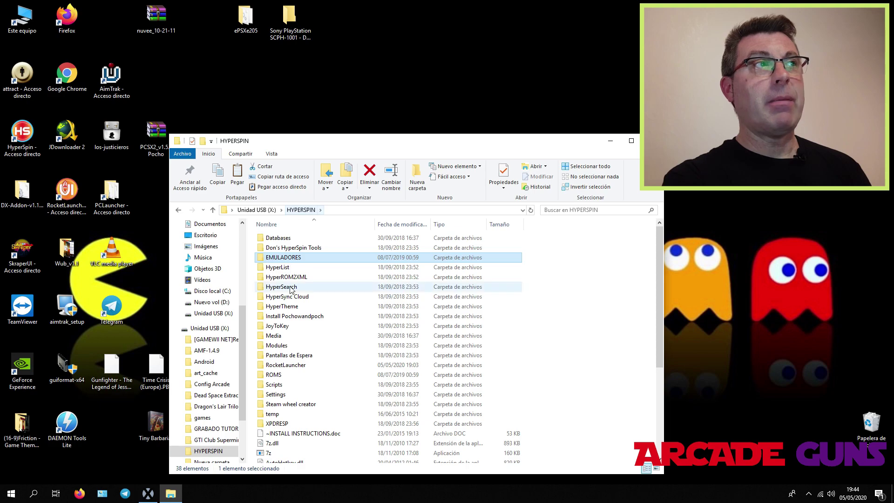
scroll(298, 242, down, 5)
scroll(317, 326, up, 5)
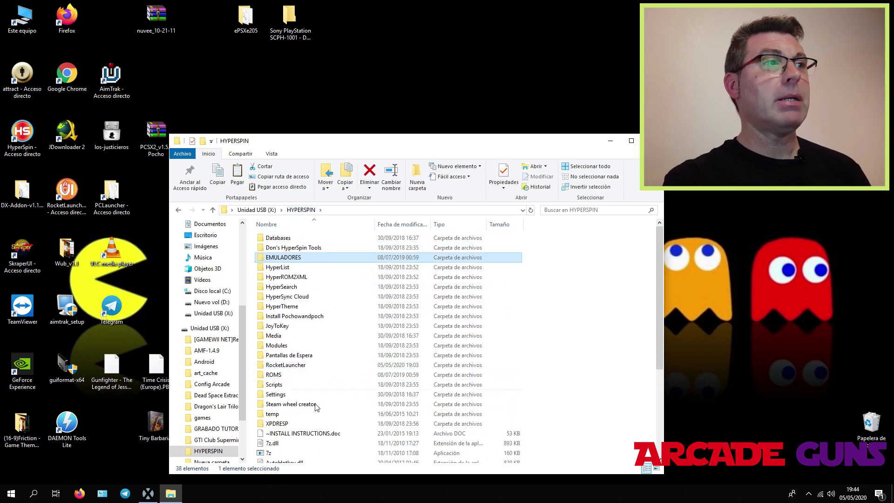
double_click(305, 367)
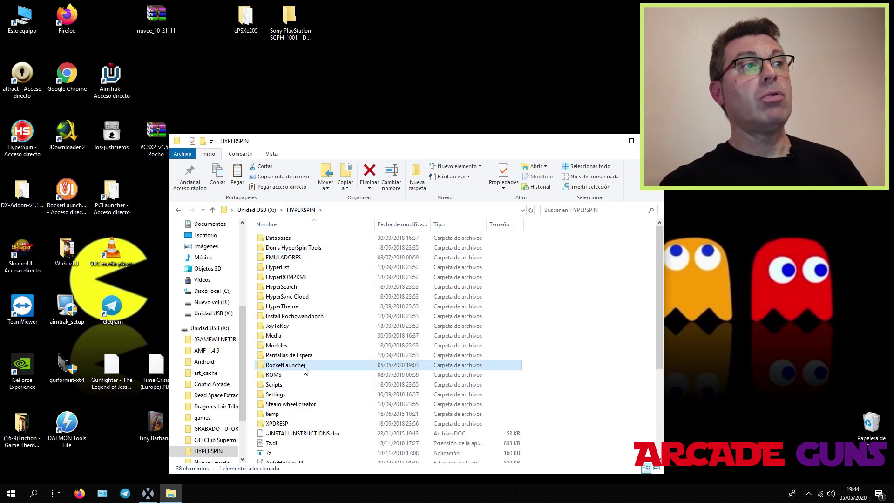
double_click(287, 326)
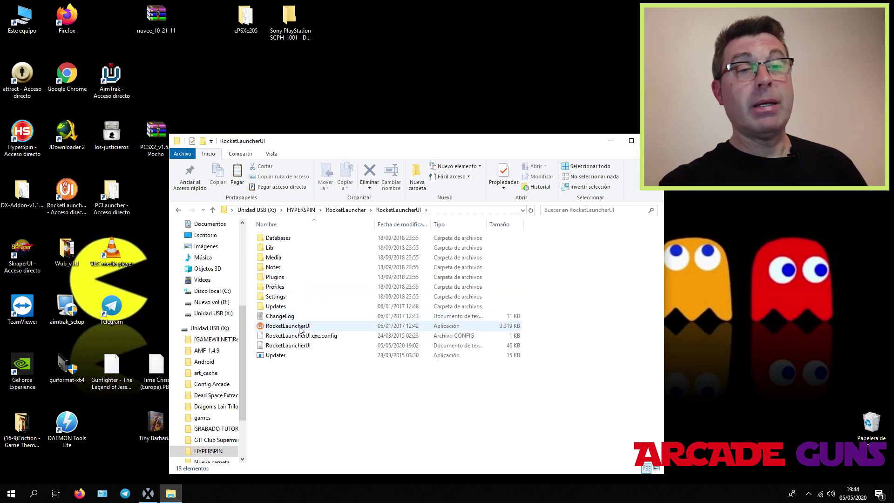
click(300, 328)
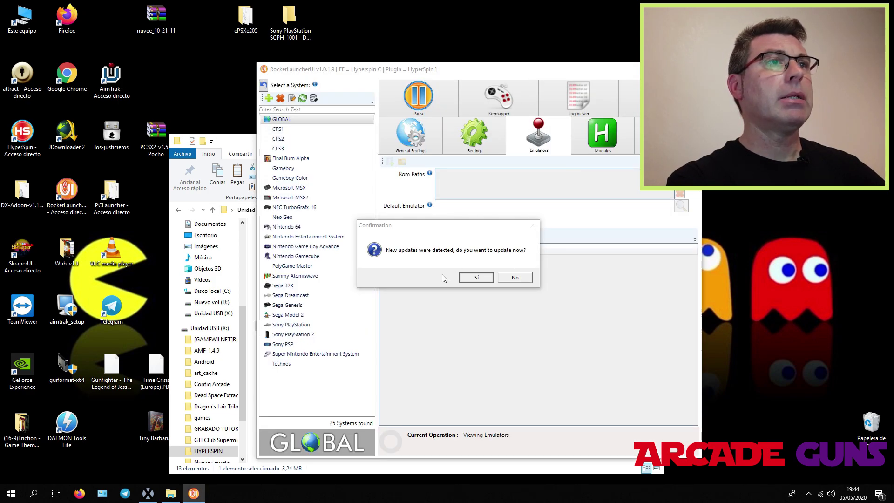
Decline the RocketLauncherUI update, minimize the Explorer window, and maximize the RocketLauncherUI window.
click(516, 278)
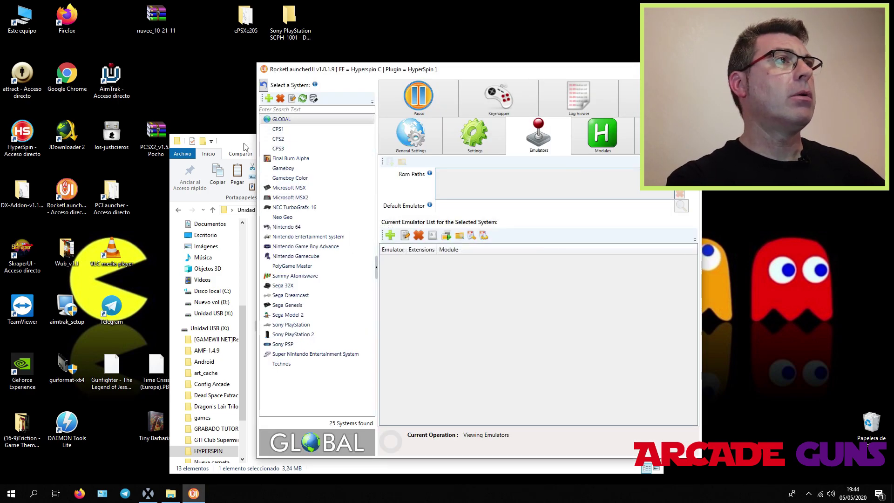
drag(246, 147, 204, 150)
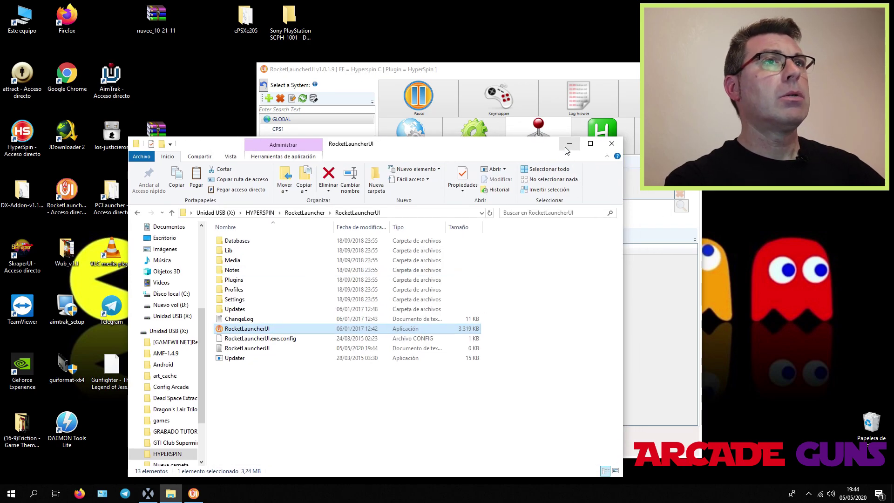
click(568, 145)
click(669, 69)
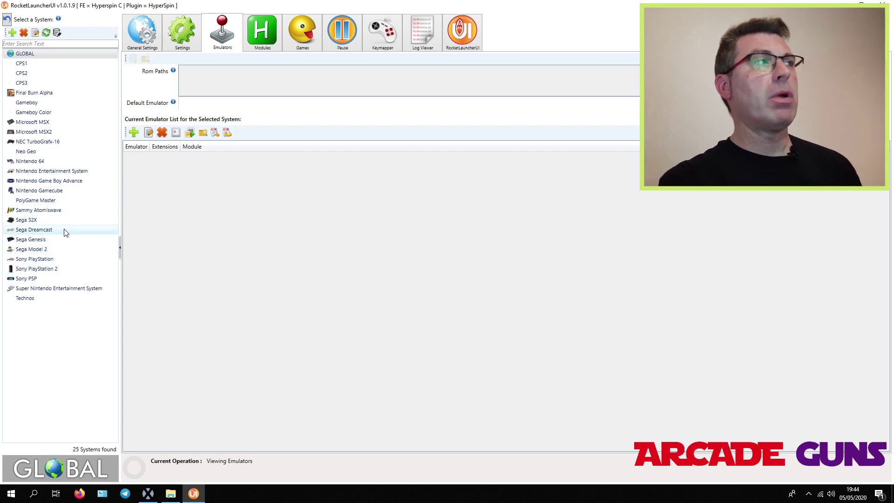
Add a new emulator to the Sony PlayStation system and name it PSX Gunfighter.
click(39, 261)
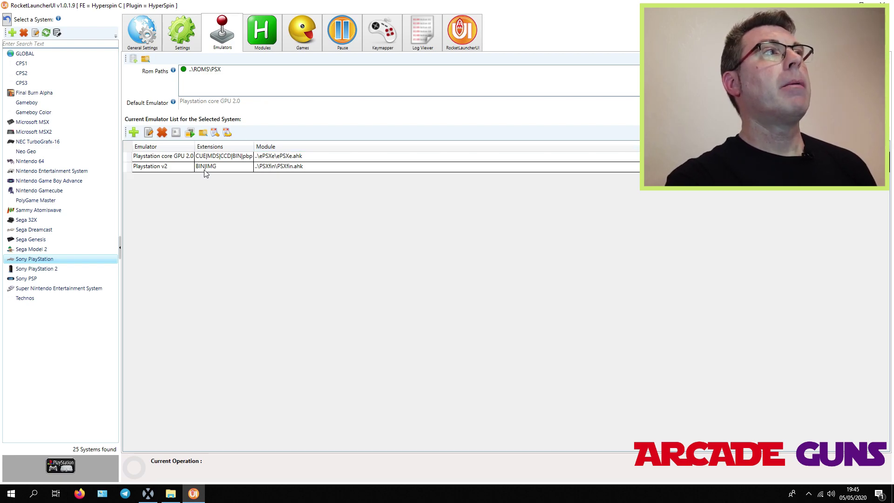
click(134, 134)
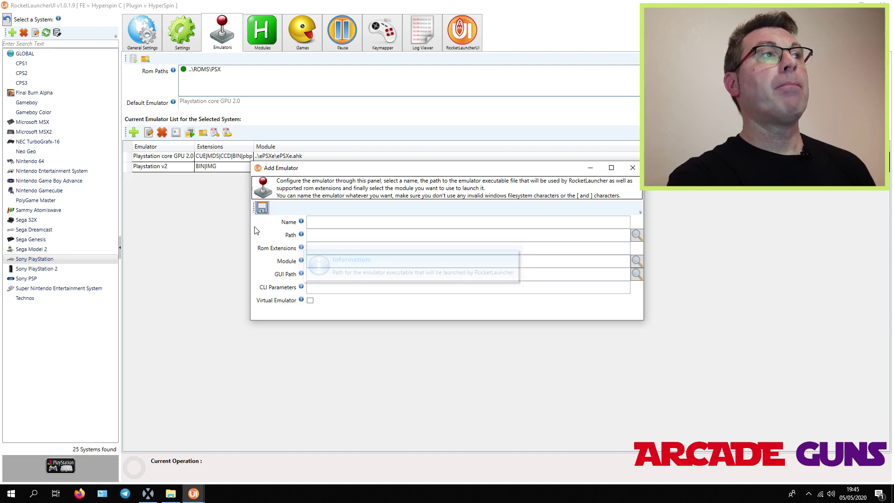
click(314, 223)
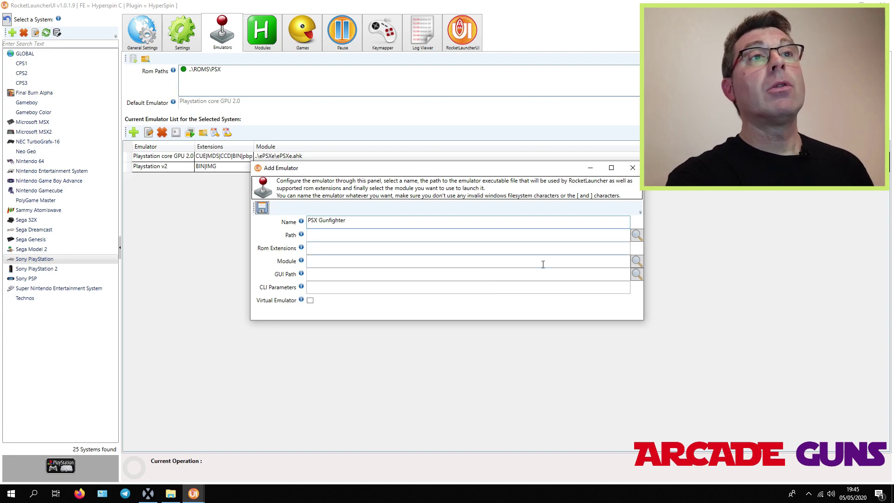
Set the emulator's path to the ePSXe application in HYPERSPIN\EMULADORES\PLAYSTATION\PSX Gunfighter.
click(637, 235)
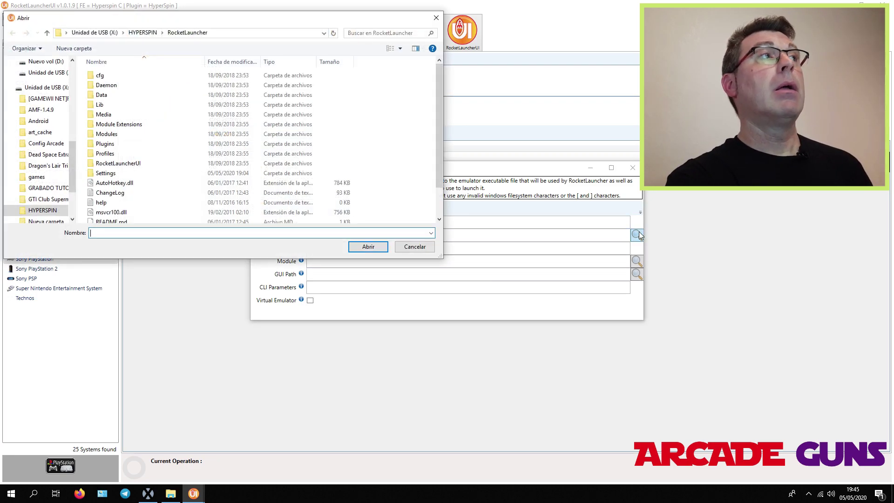
click(142, 33)
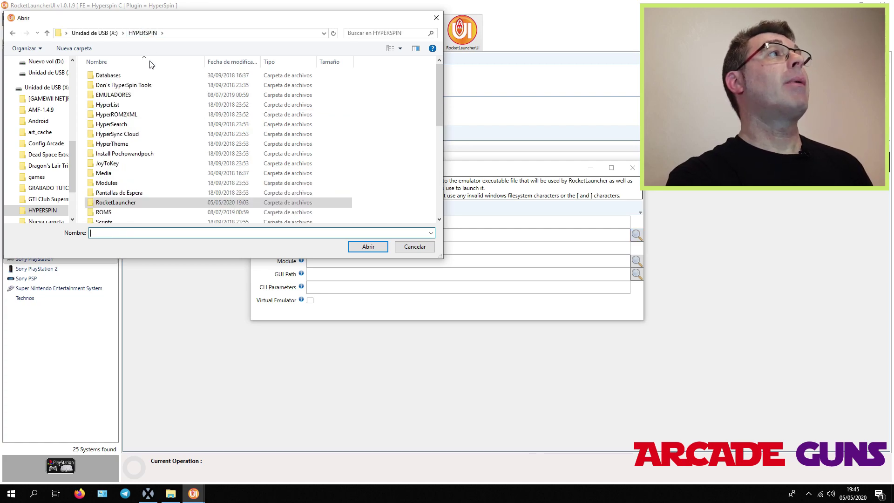
double_click(123, 96)
scroll(139, 155, down, 8)
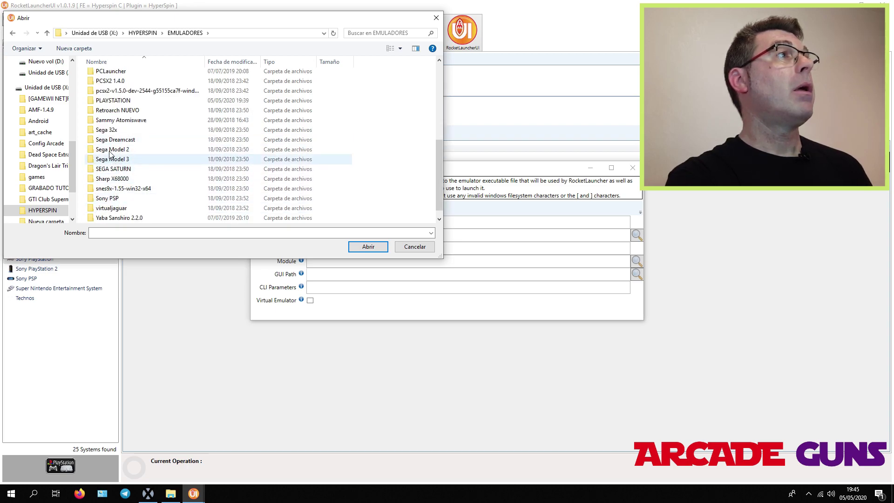
double_click(115, 101)
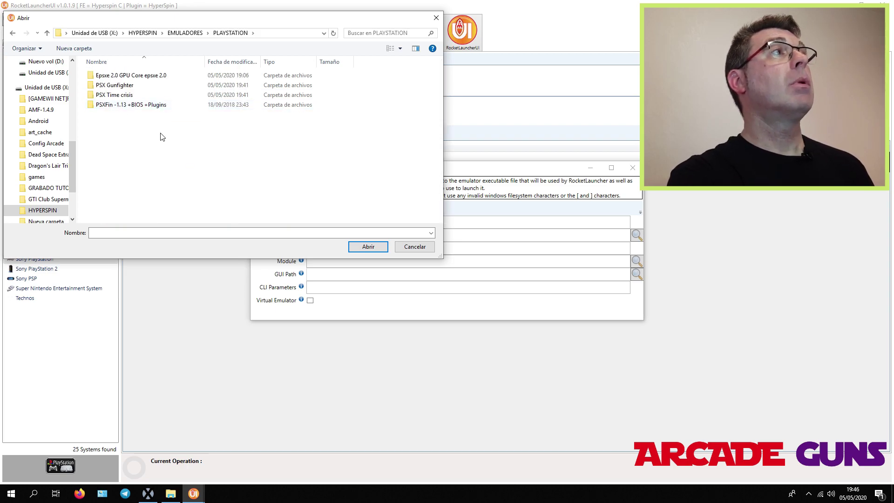
double_click(103, 88)
scroll(117, 163, down, 4)
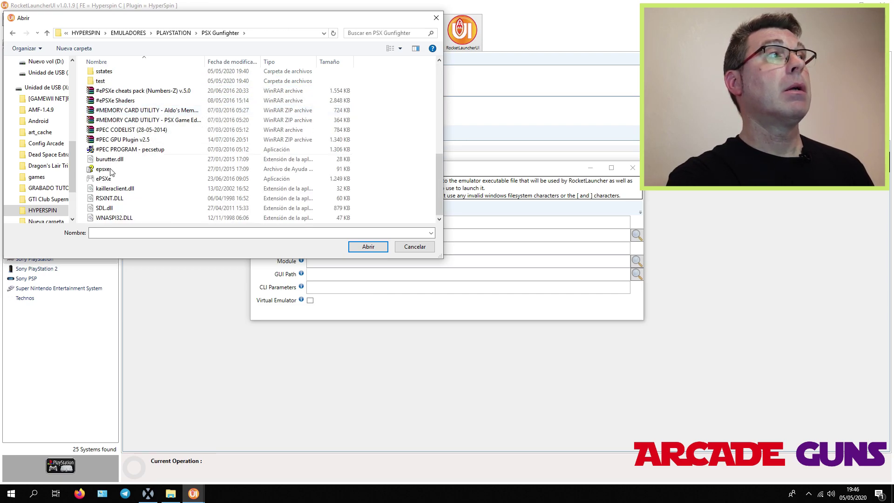
click(103, 180)
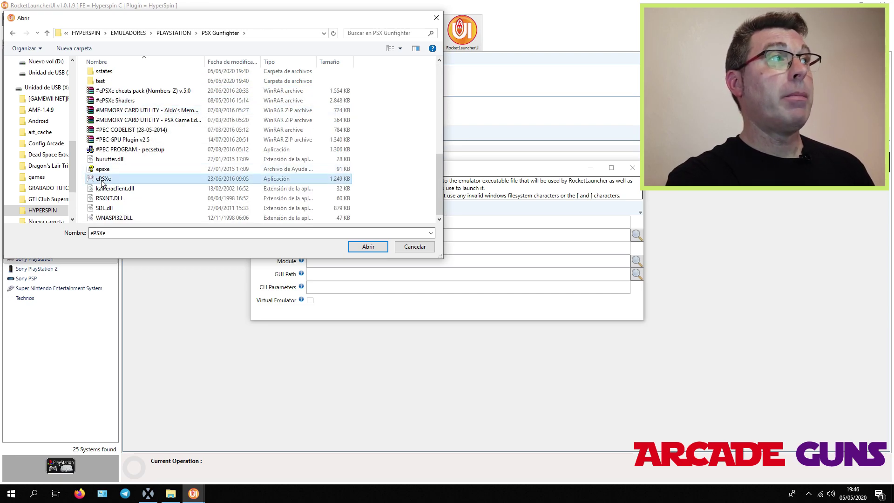
click(361, 248)
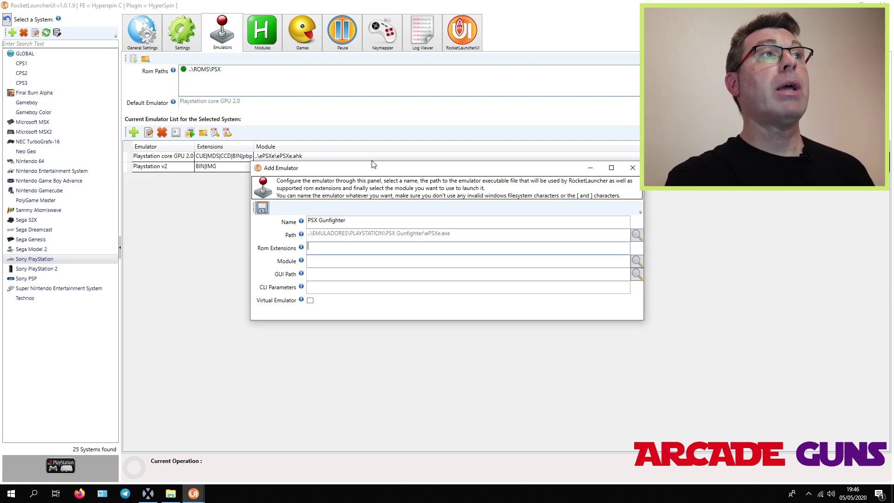
Move the Add Emulator dialog clear of the emulator list and set the ROM extensions to CUE|MDS|CCD|BIN|PBP.
drag(383, 170, 389, 211)
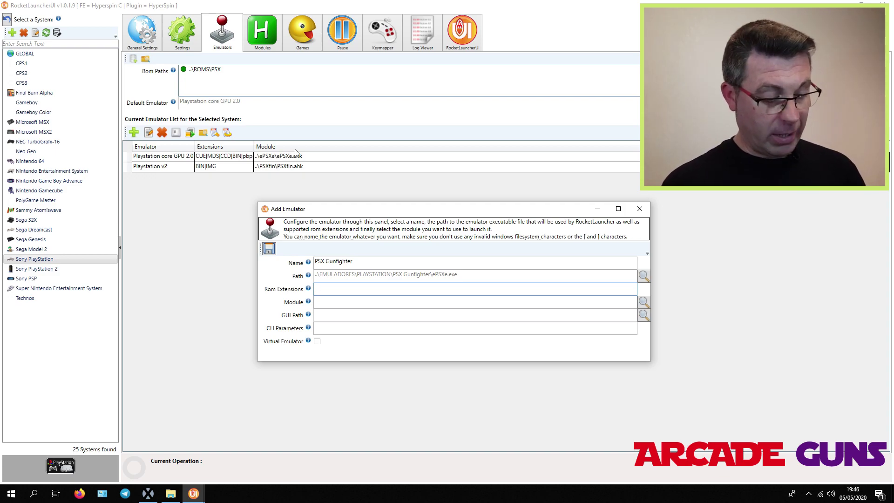
text(cue)
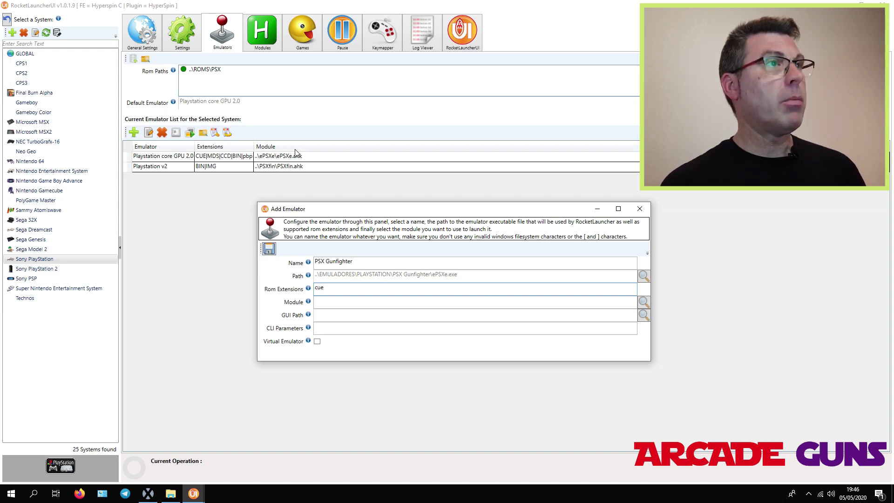
key(BackSpace)
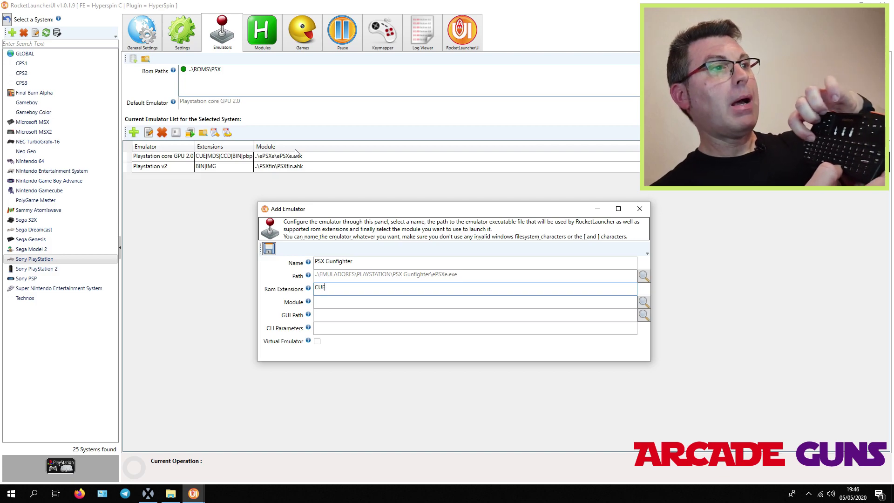
text(|)
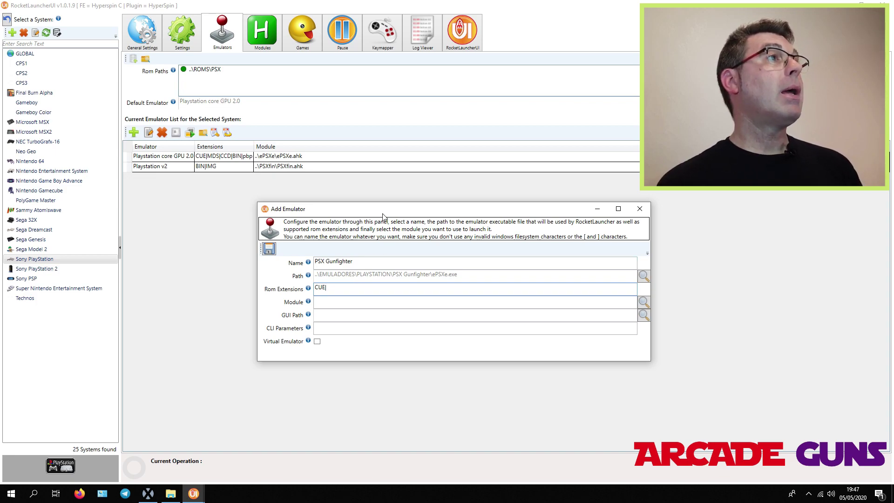
text(MDS)
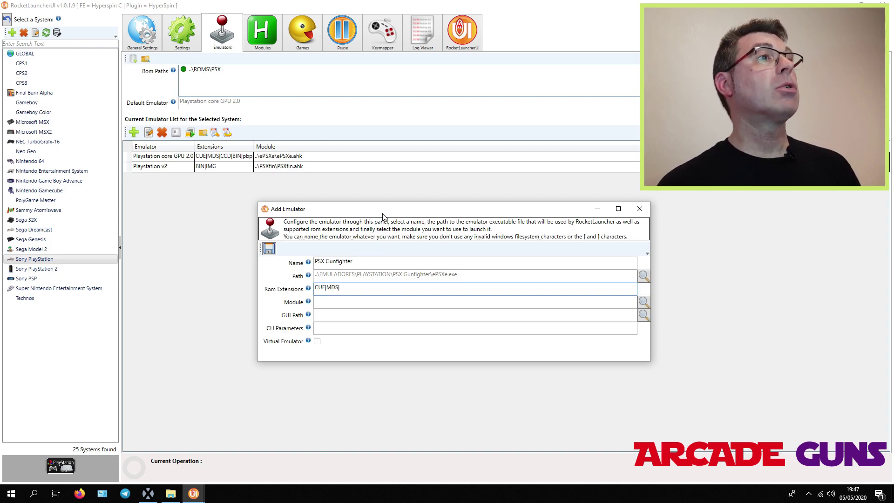
text(|CCD|)
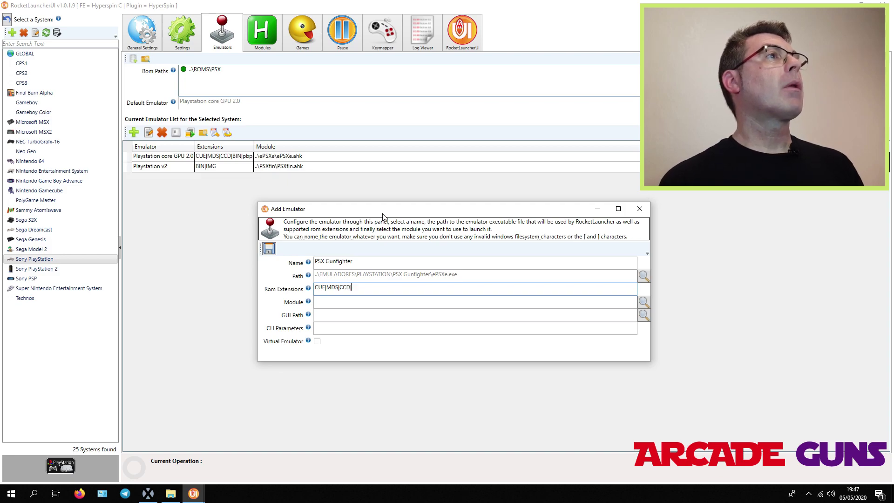
text(BI)
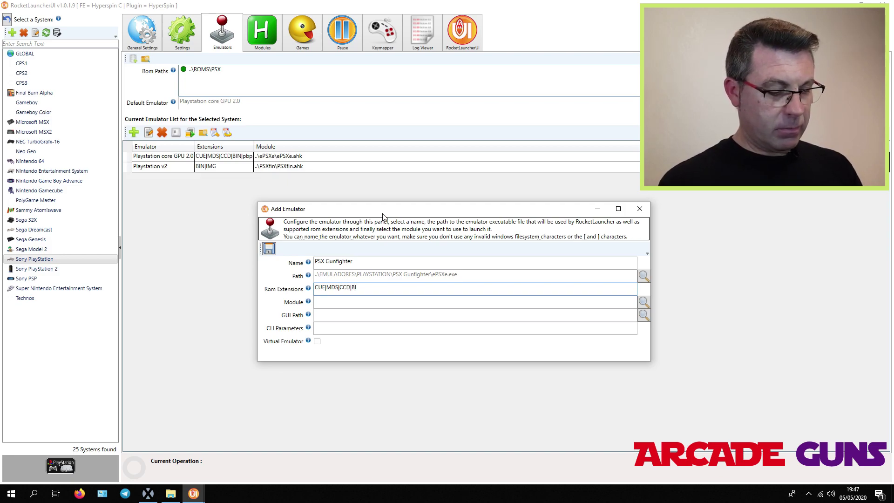
text(N)
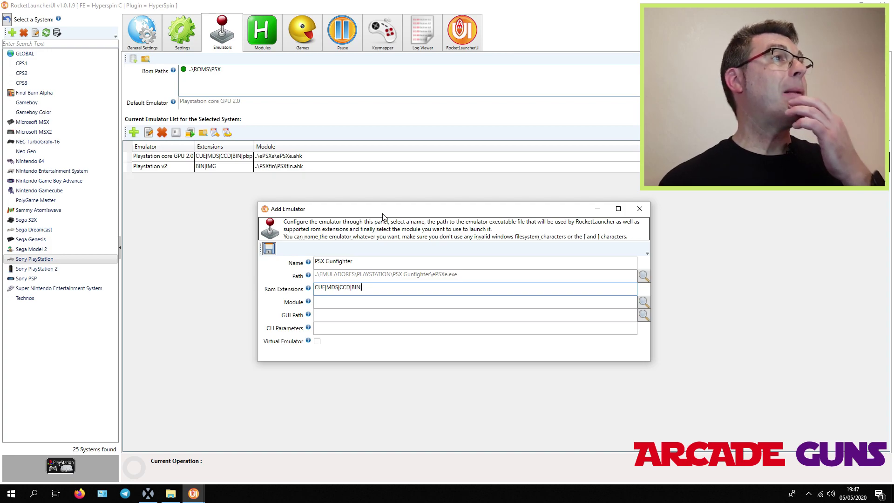
text(|P)
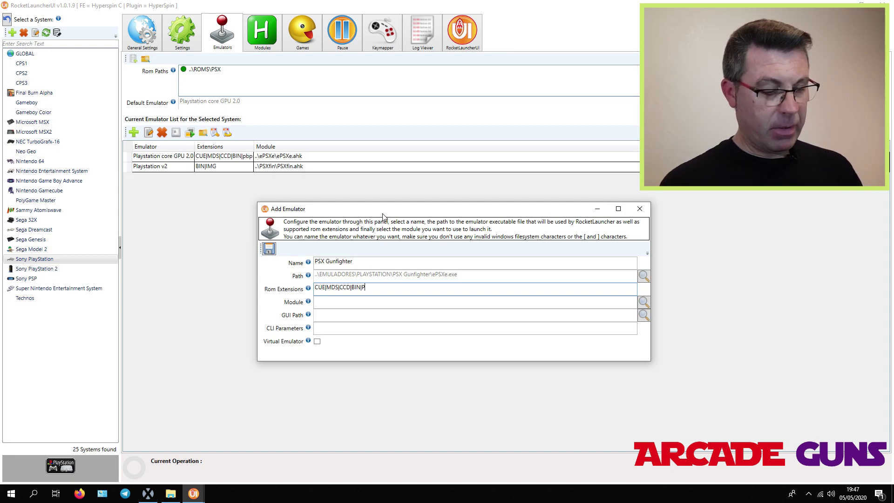
text(BP)
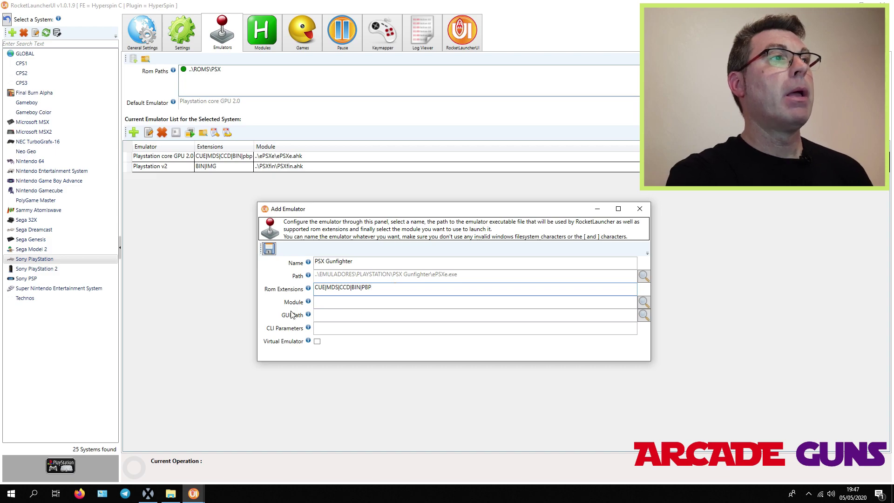
Assign the ePSXe.ahk module to the PSX Gunfighter emulator and save the entry.
click(644, 304)
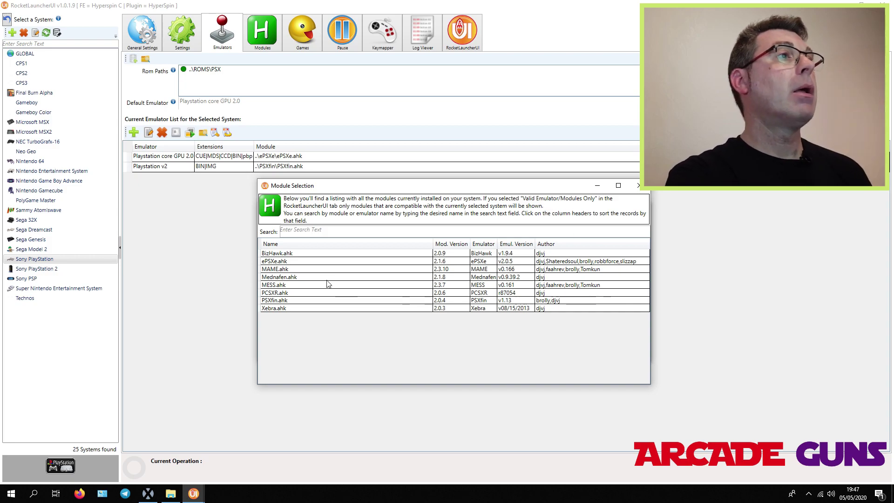
double_click(275, 263)
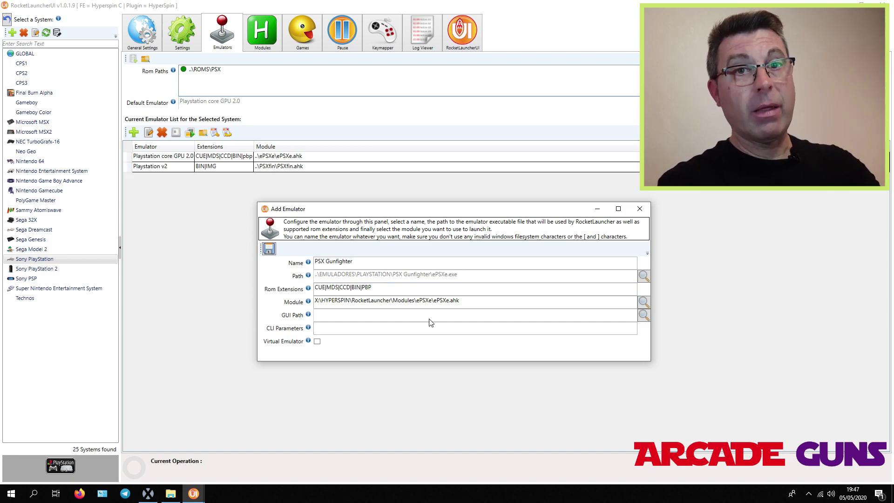
click(269, 249)
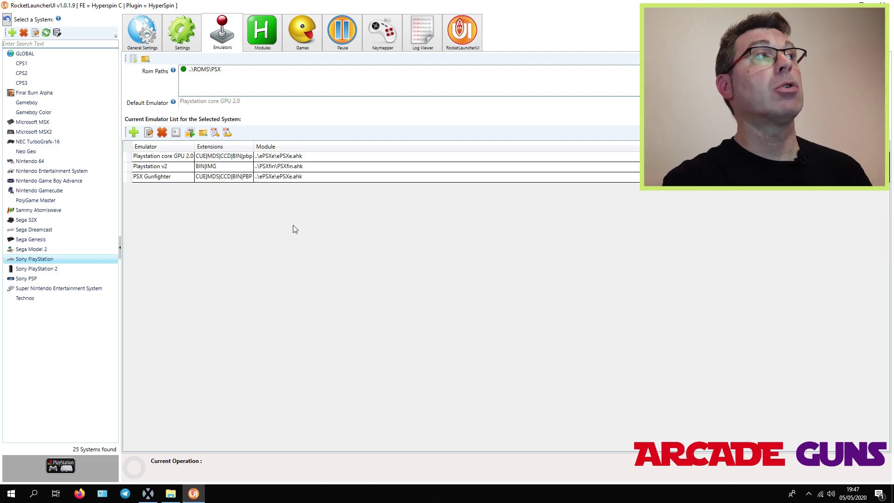
Add another emulator to the Sony PlayStation system and name it PSX Time crisis.
click(134, 133)
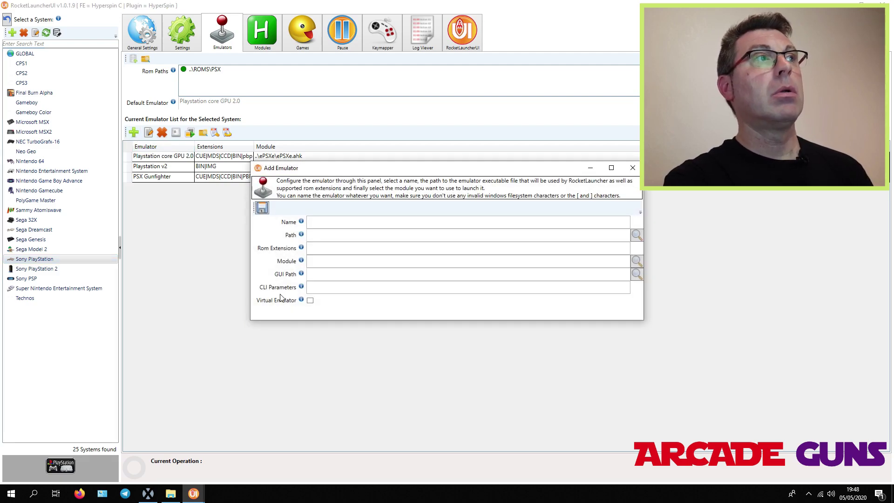
click(312, 223)
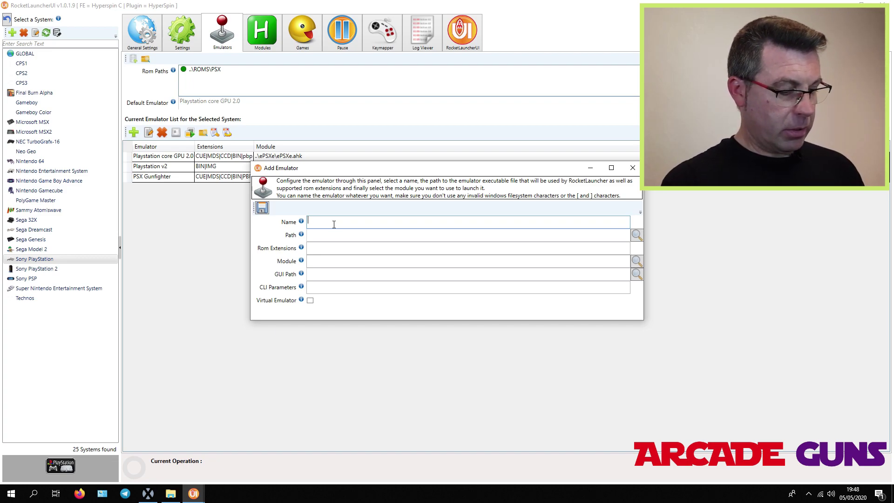
text(PS)
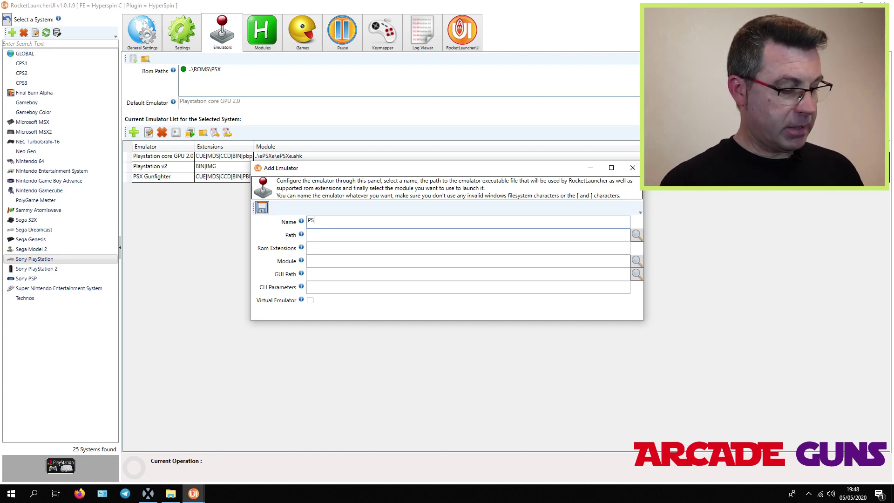
text(X Time)
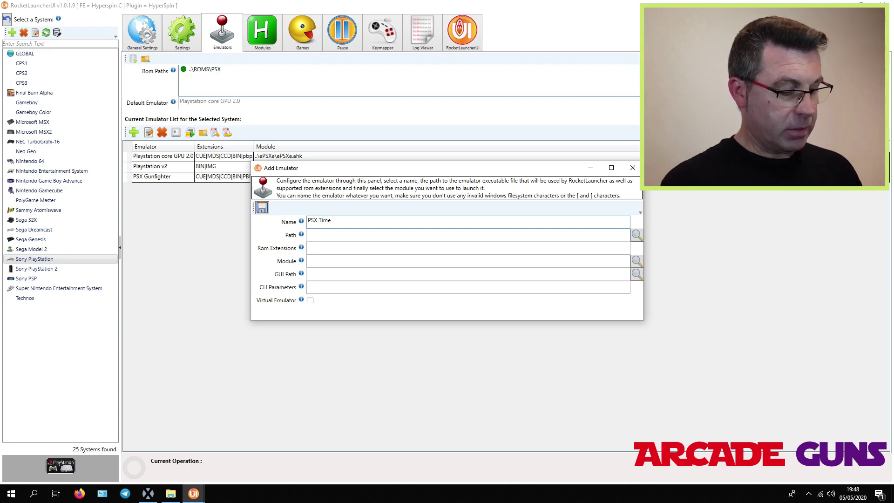
text( cr)
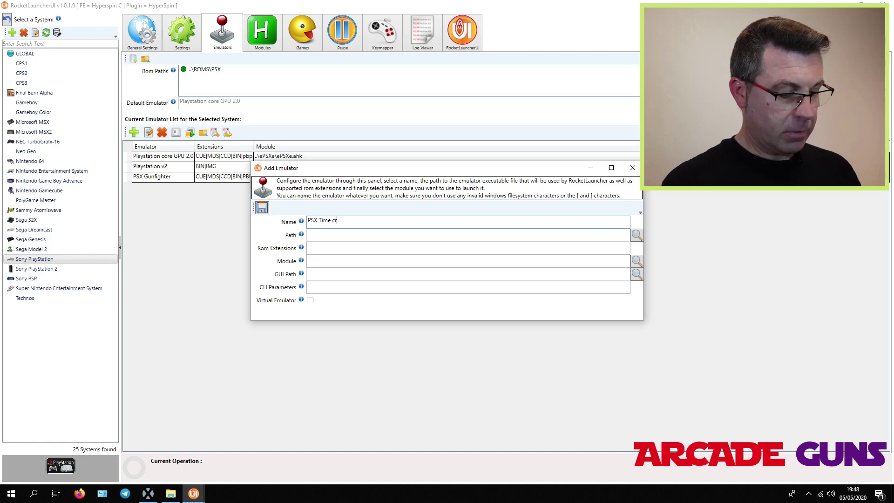
text(isis)
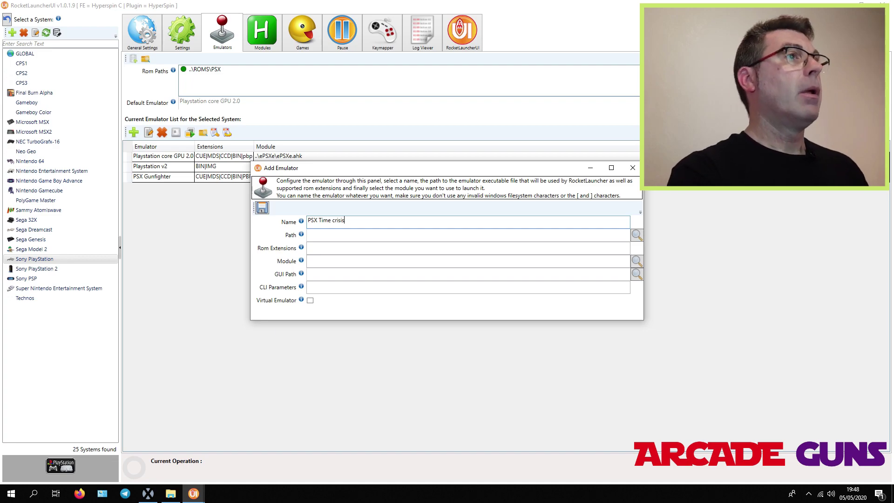
Set the emulator's path to the ePSXe application in HYPERSPIN\EMULADORES\PLAYSTATION\PSX Time crisis.
click(636, 236)
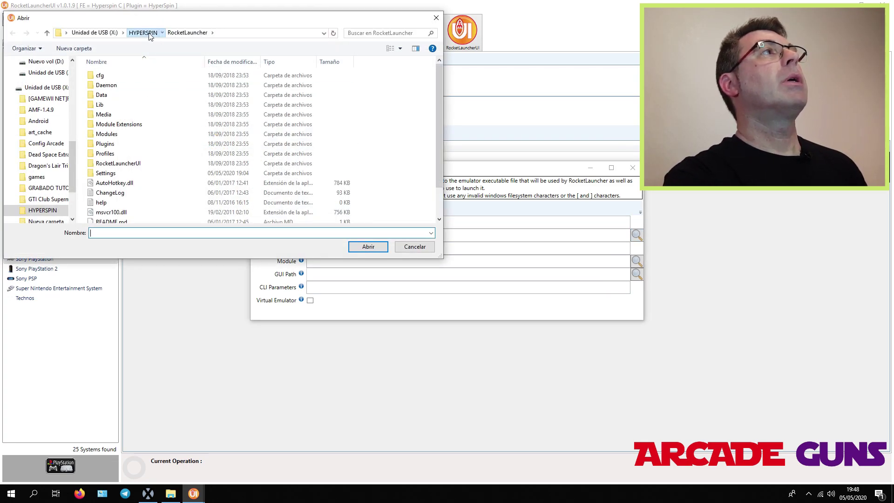
click(146, 33)
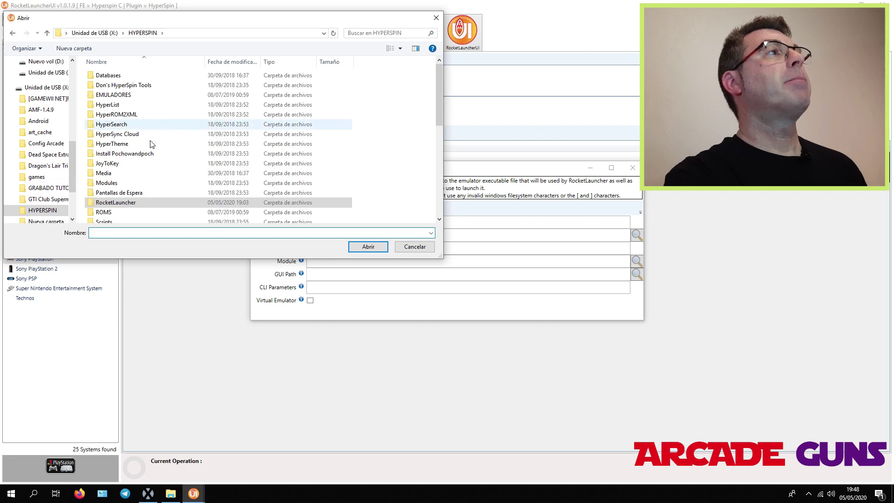
double_click(117, 95)
scroll(135, 154, down, 2)
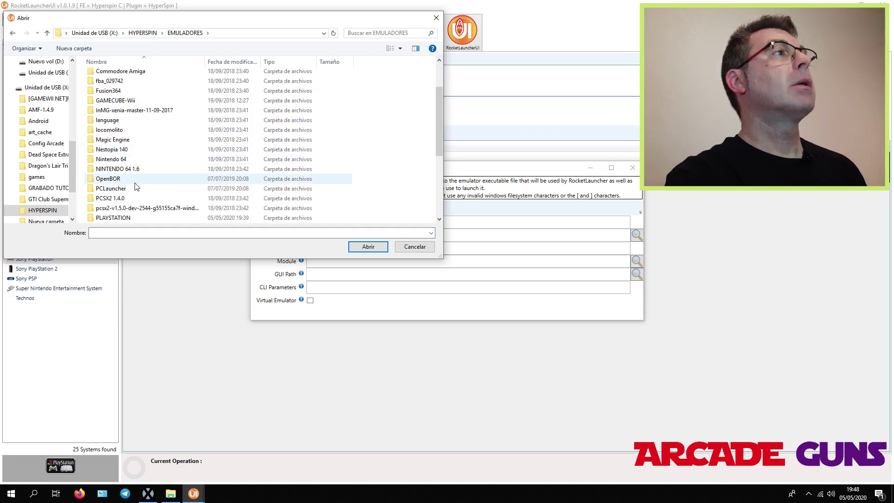
double_click(125, 217)
double_click(115, 95)
scroll(196, 139, down, 2)
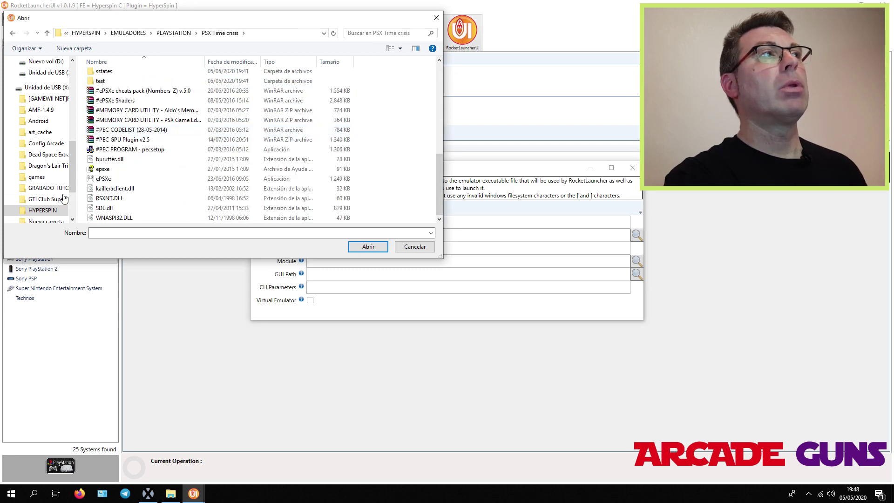
click(99, 178)
click(368, 246)
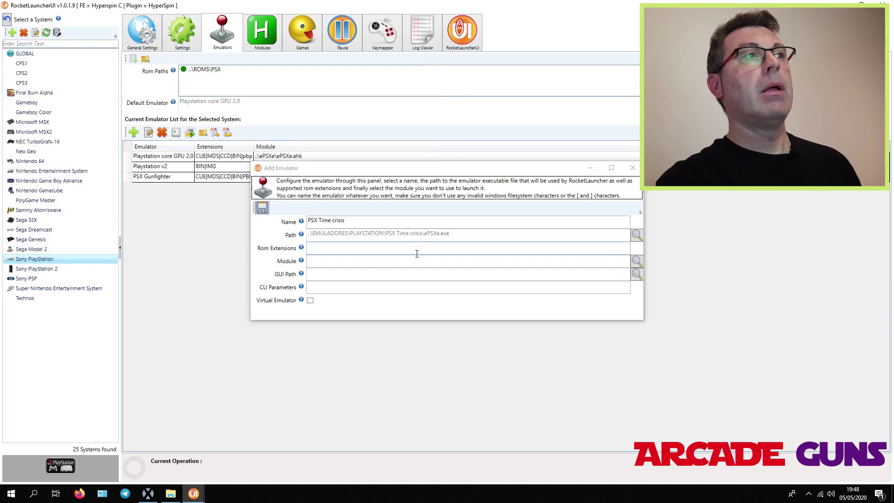
Move the Add Emulator dialog off the emulator list and enter CUE|MDS|CCD|BIN|PBP as the PSX Time crisis ROM extensions.
click(320, 247)
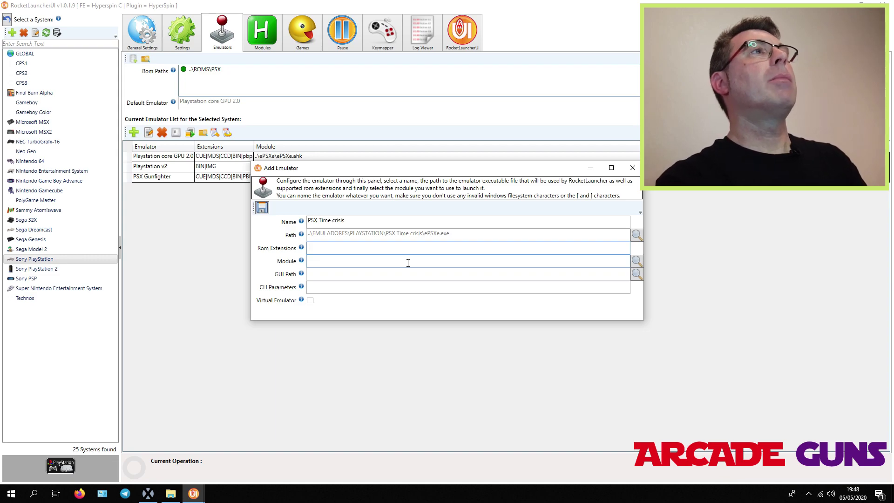
drag(436, 168, 432, 230)
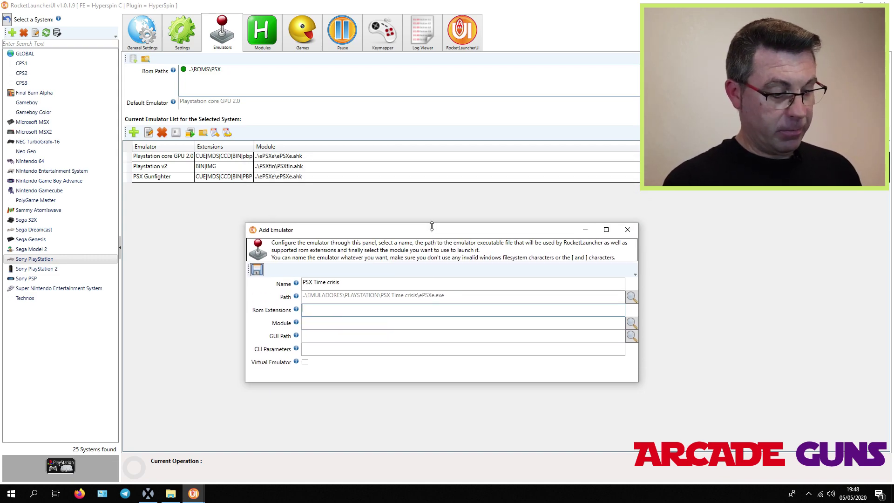
text(CUE)
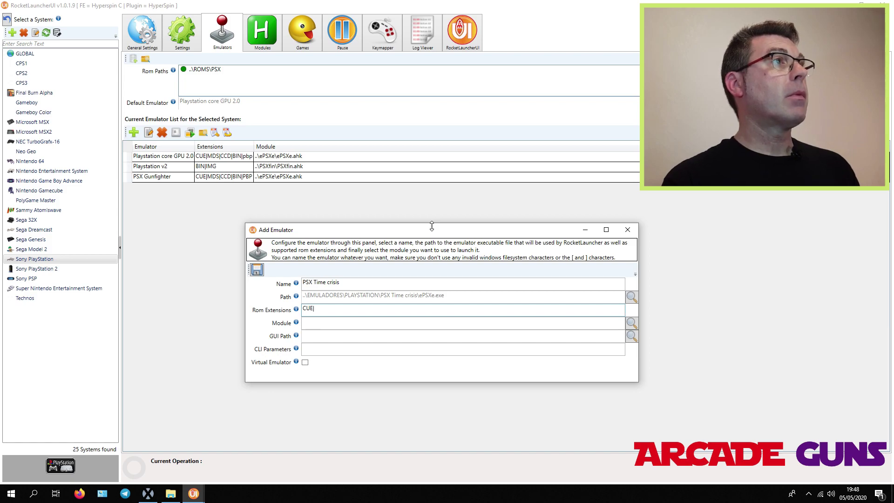
text(|MDS)
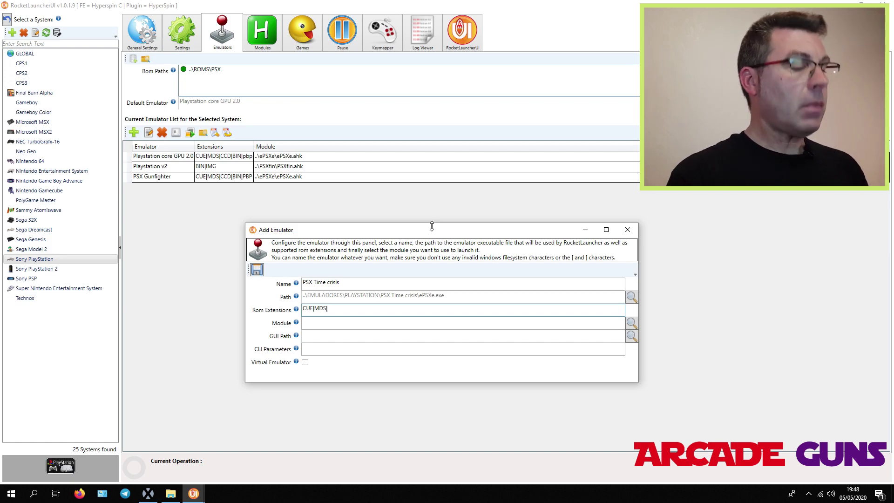
text(|CCD)
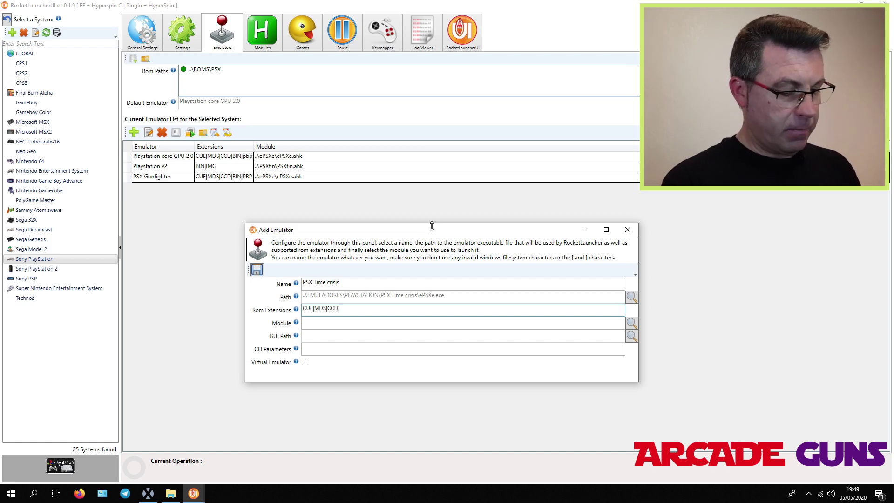
text(|BIN)
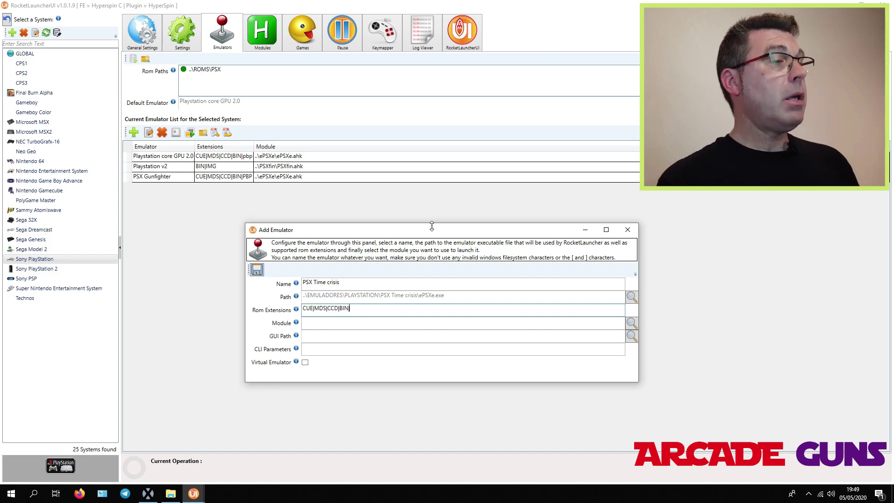
text(|PBP)
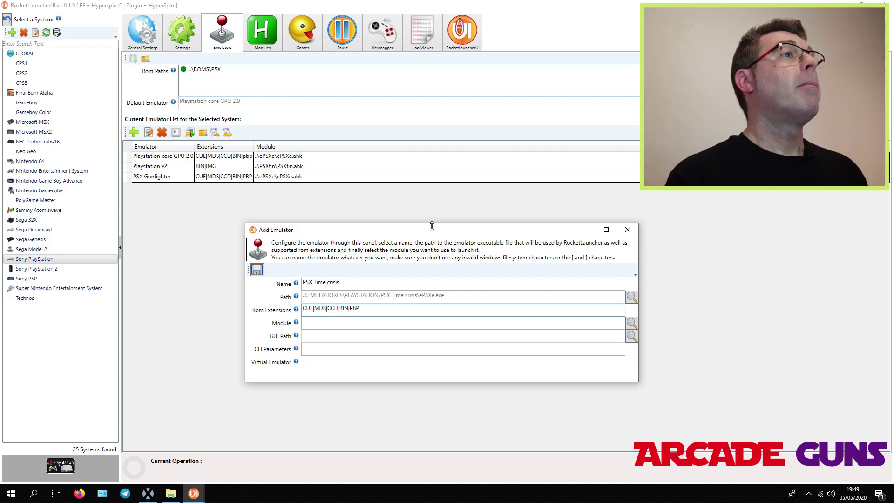
Assign the ePSXe.ahk module to the PSX Time crisis emulator and save the entry.
click(632, 322)
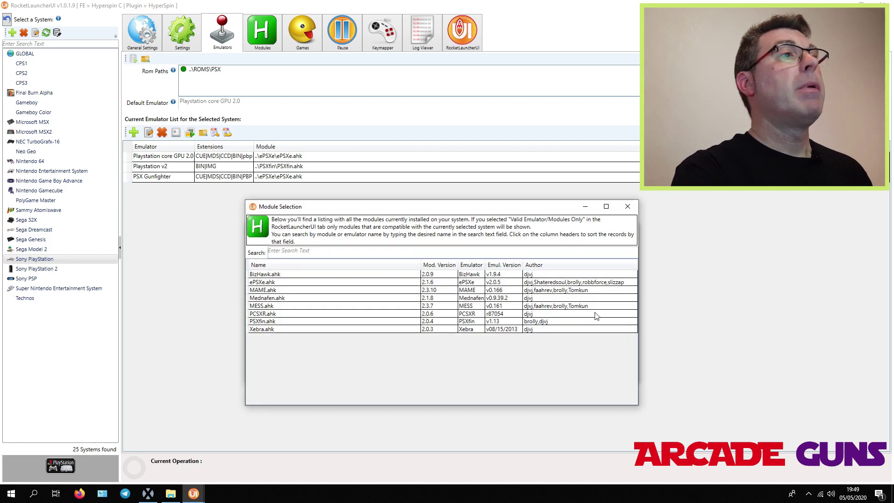
double_click(261, 282)
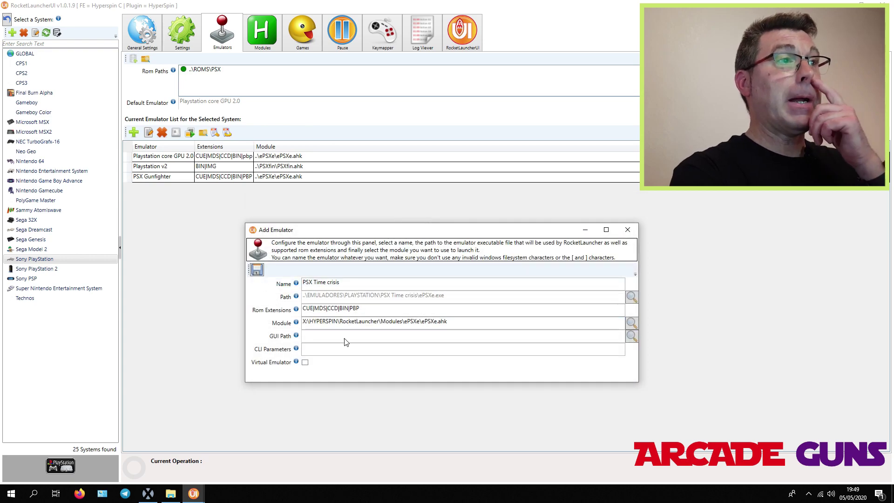
click(257, 270)
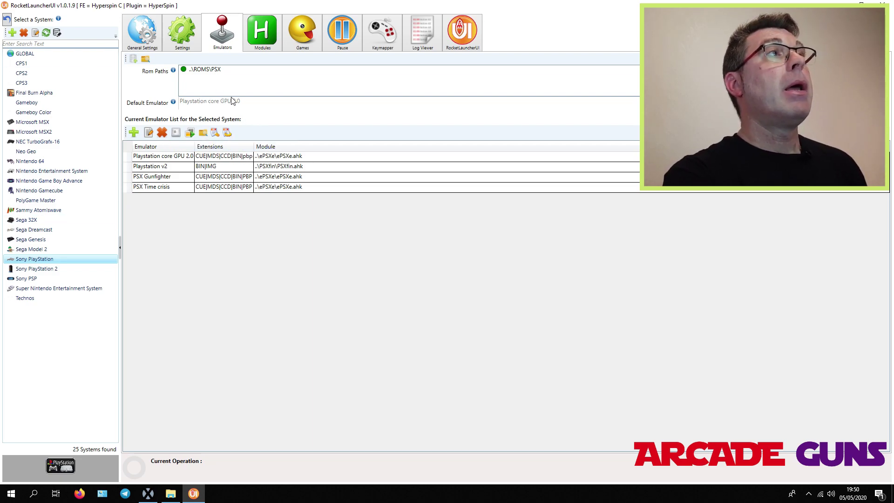
List the Sony PlayStation games and regenerate the system's database from its ROM path, replacing the existing database.
click(305, 42)
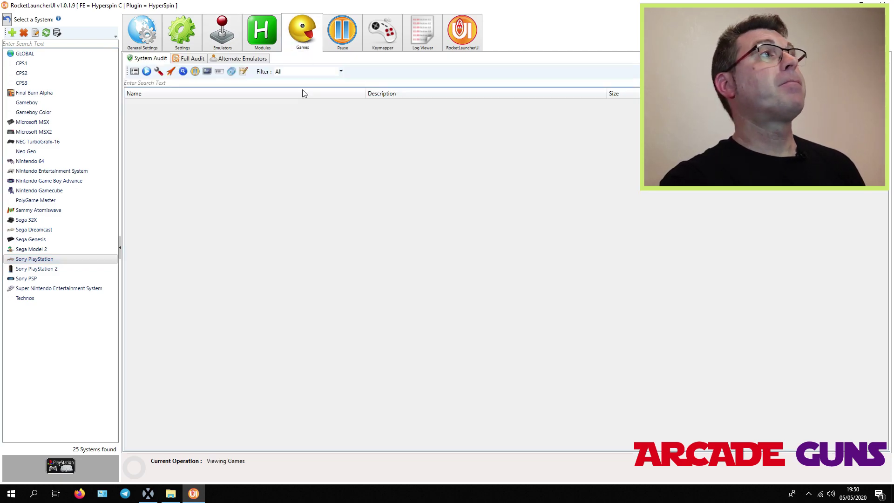
click(135, 73)
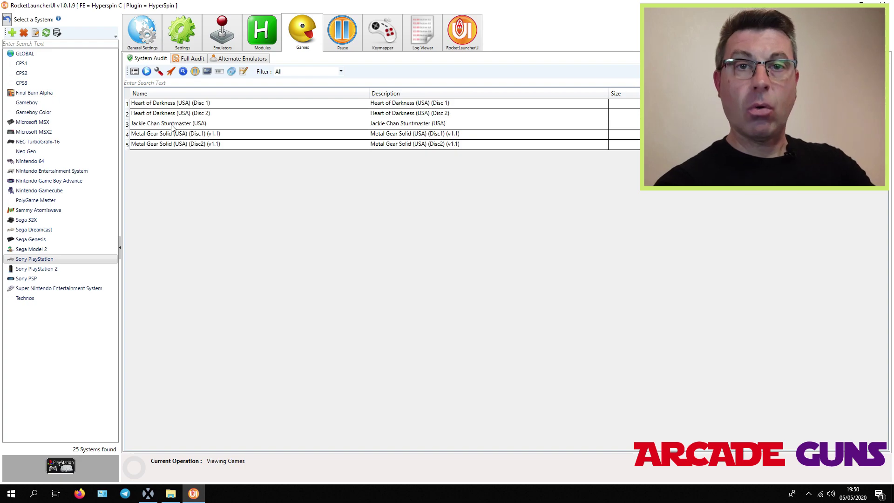
click(223, 45)
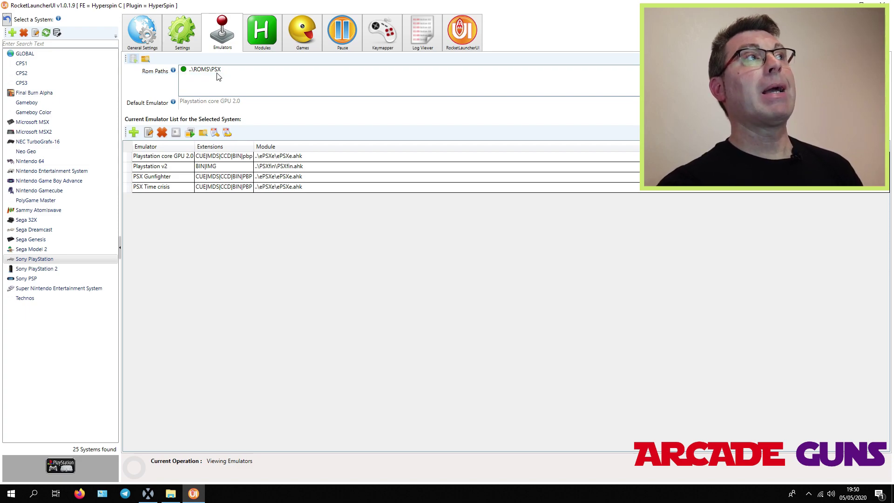
click(133, 59)
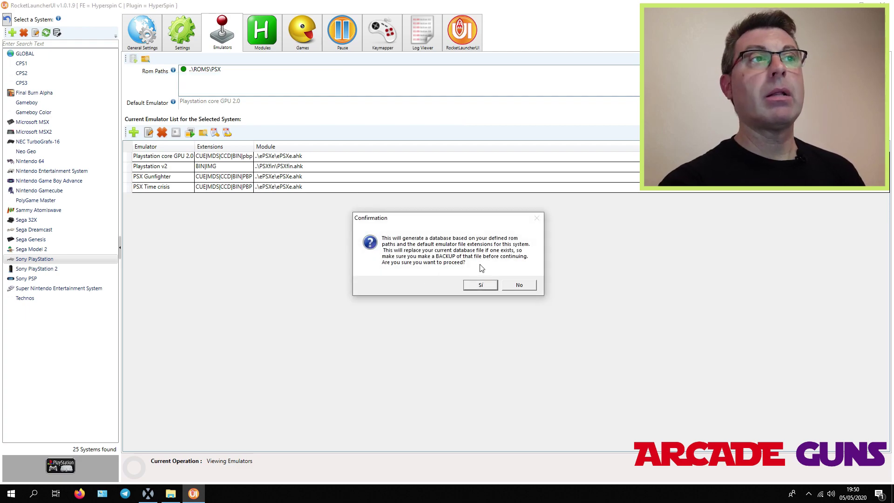
click(486, 285)
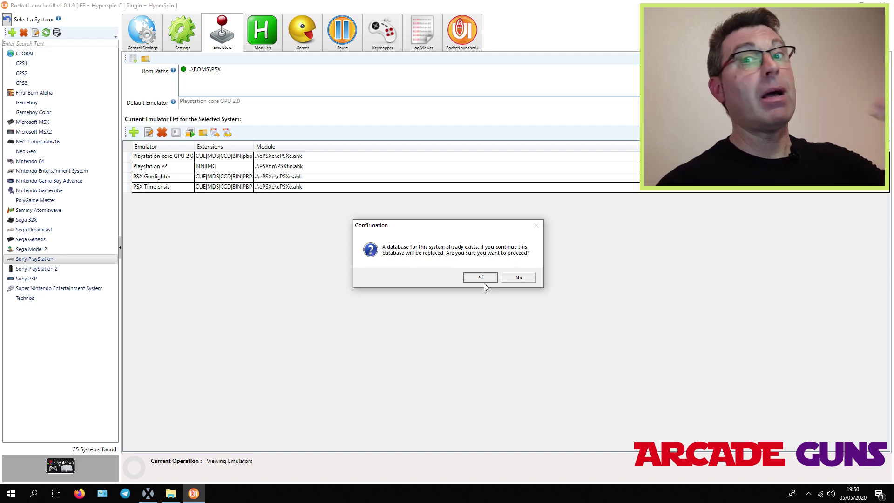
click(478, 279)
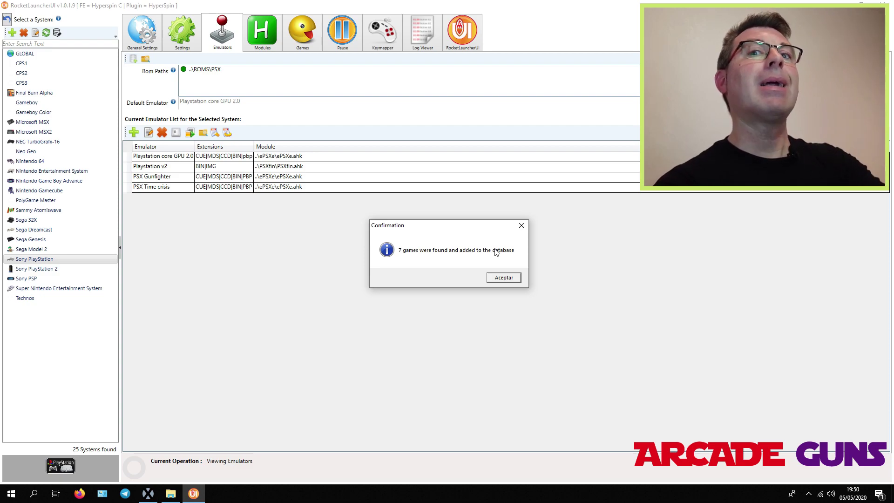
click(509, 283)
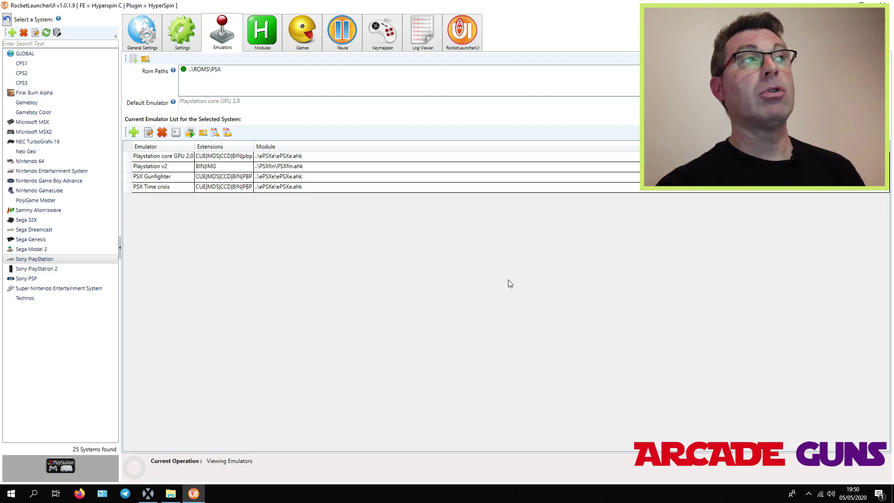
Reload the Sony PlayStation game list from the regenerated database and audit its ROMs.
click(301, 42)
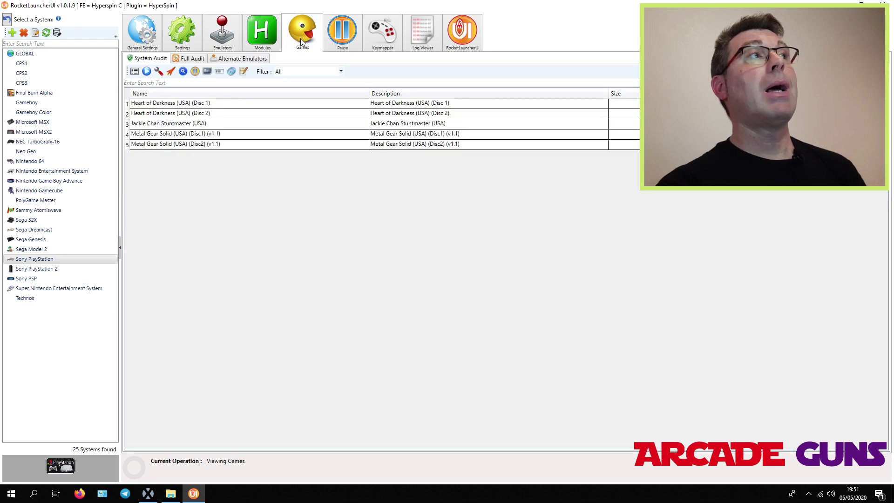
click(135, 72)
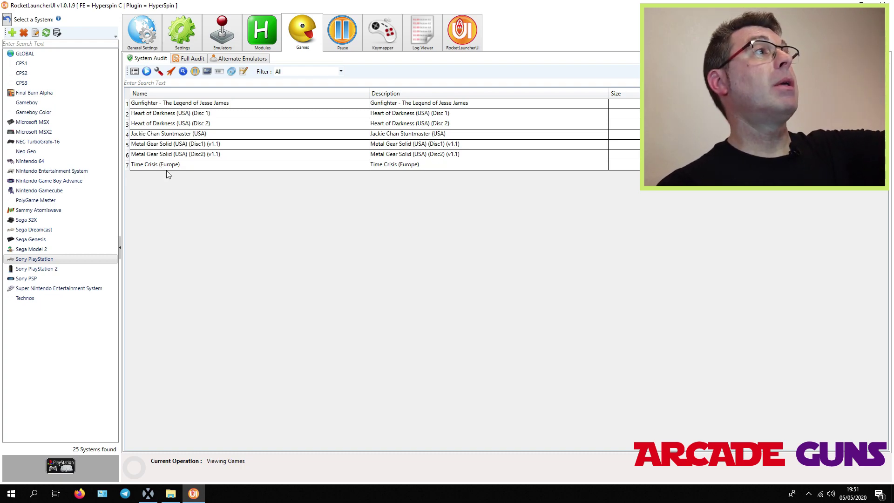
click(146, 72)
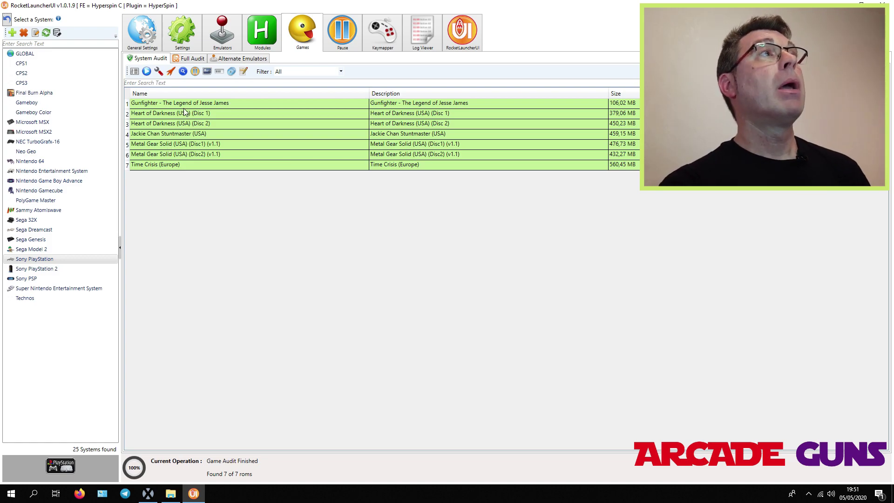
Start a new alternate game emulator entry and select Gunfighter - The Legend of Jesse James as its game.
click(239, 63)
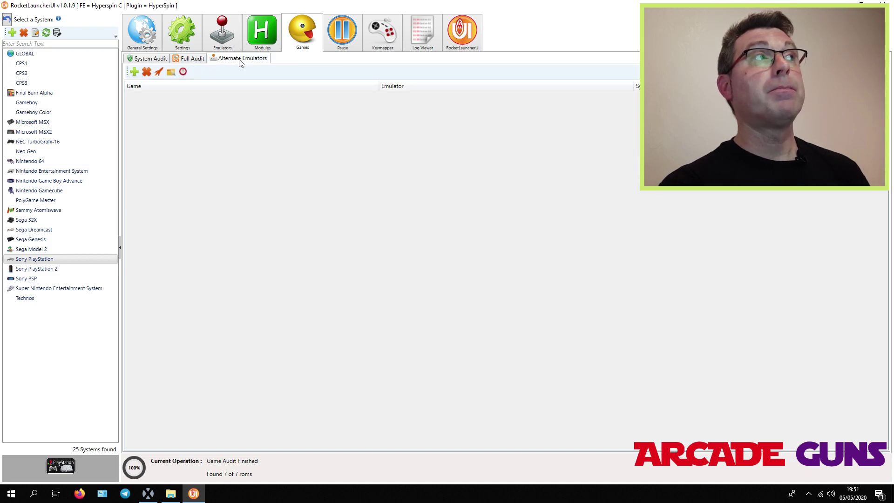
click(134, 72)
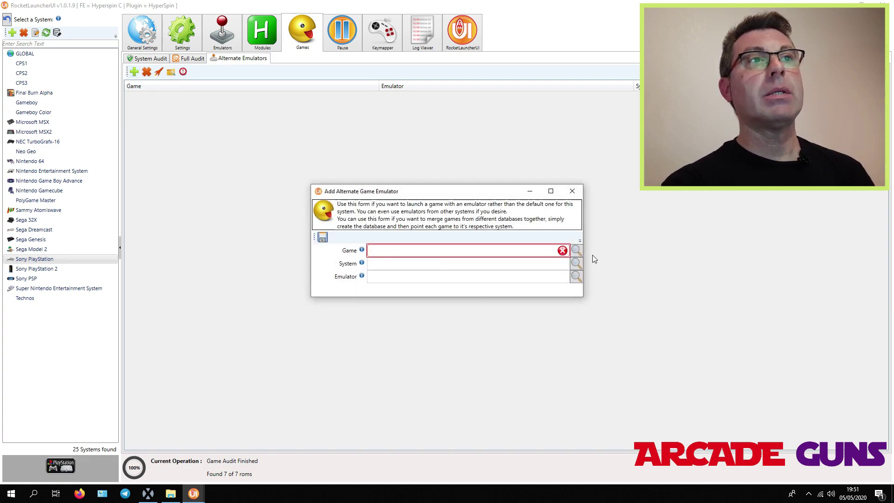
click(576, 251)
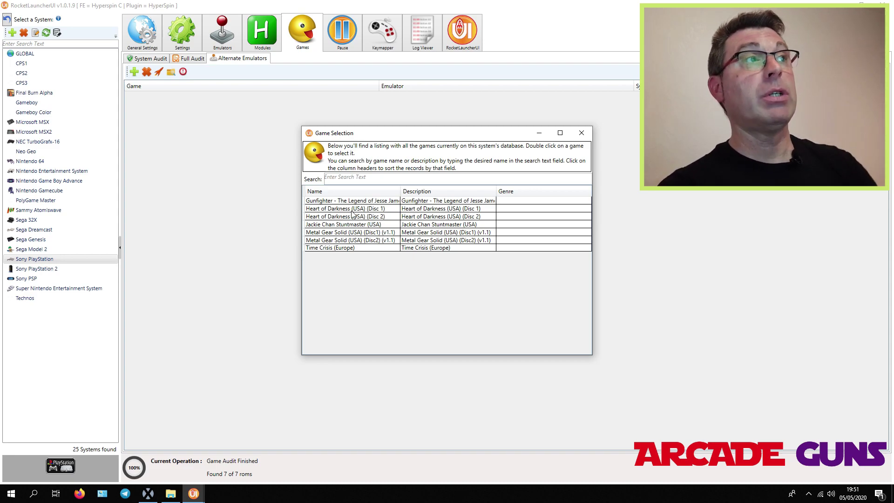
double_click(326, 202)
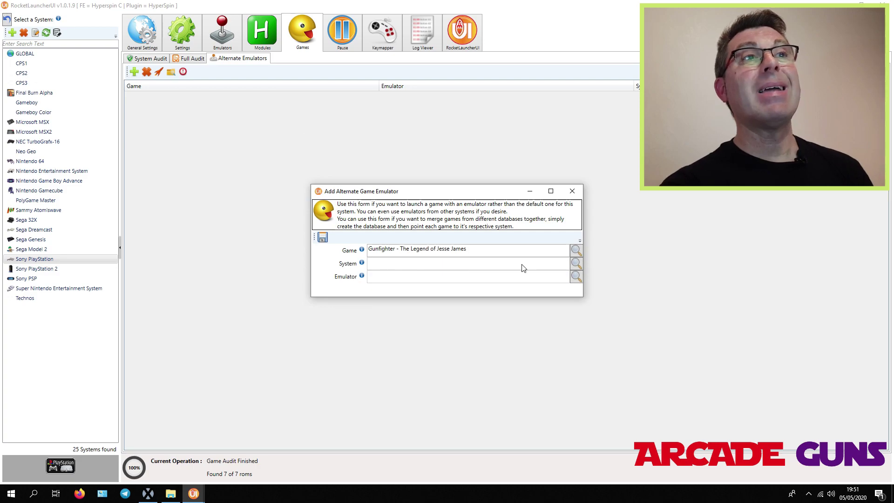
Set the Gunfighter entry's system to Sony PlayStation and its emulator to PSX Gunfighter, and save the entry.
click(577, 264)
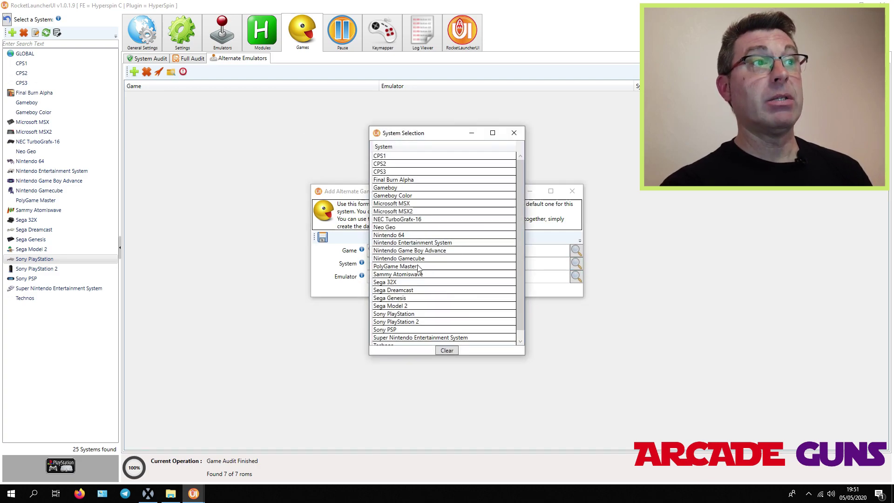
scroll(418, 268, down, 1)
double_click(401, 306)
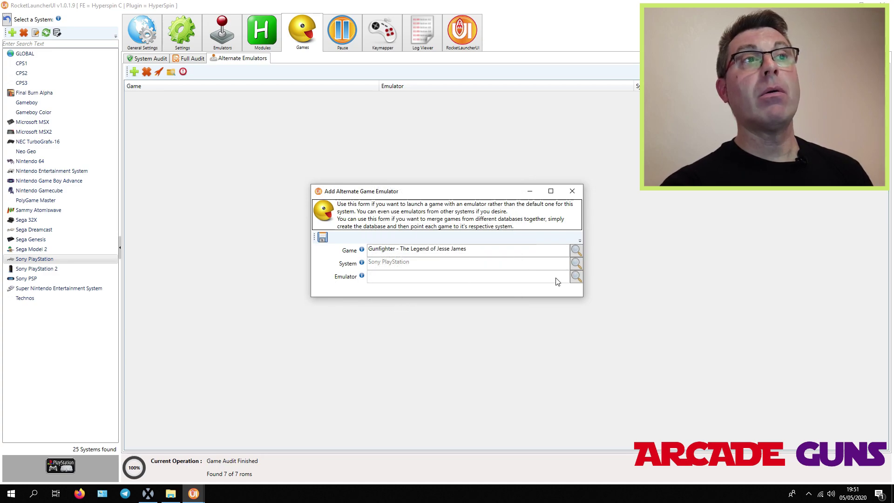
click(576, 276)
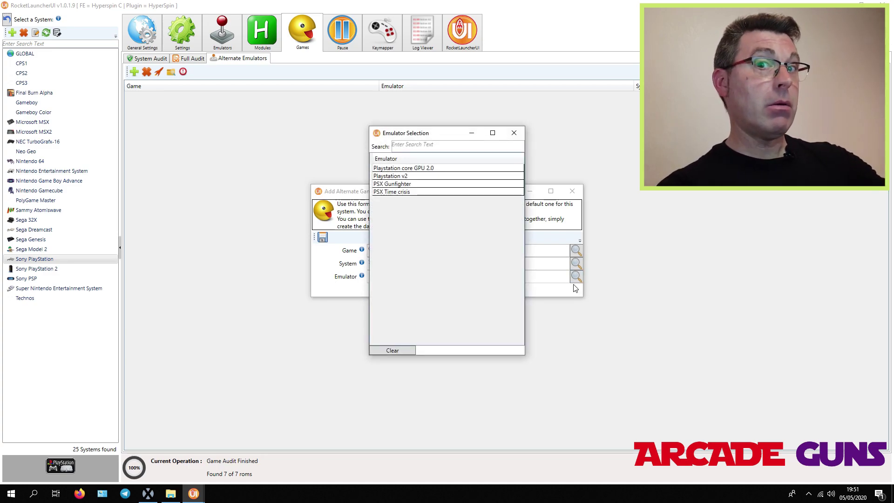
double_click(403, 185)
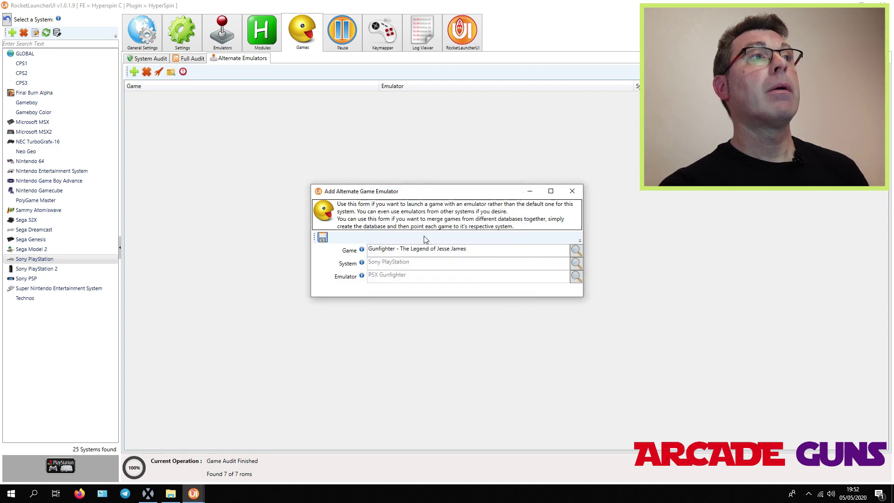
click(323, 238)
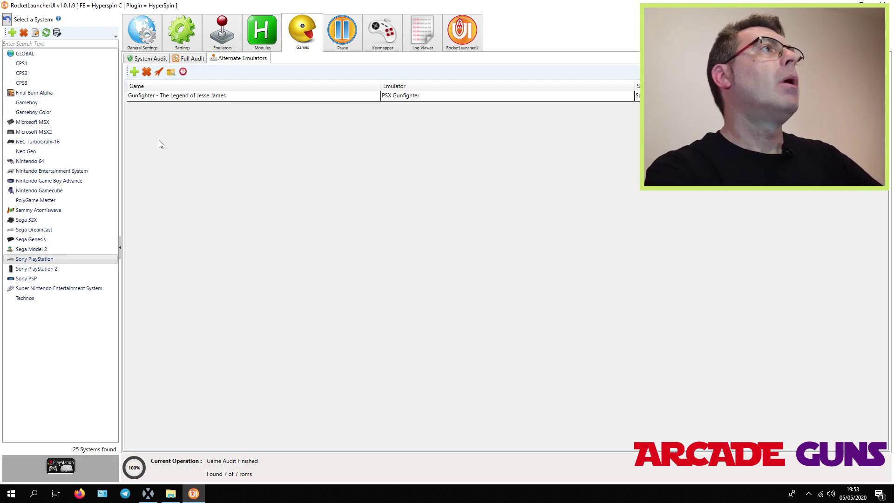
Add and save an alternate emulator entry for Time Crisis (Europe) with system Sony PlayStation and emulator PSX Time crisis.
click(135, 72)
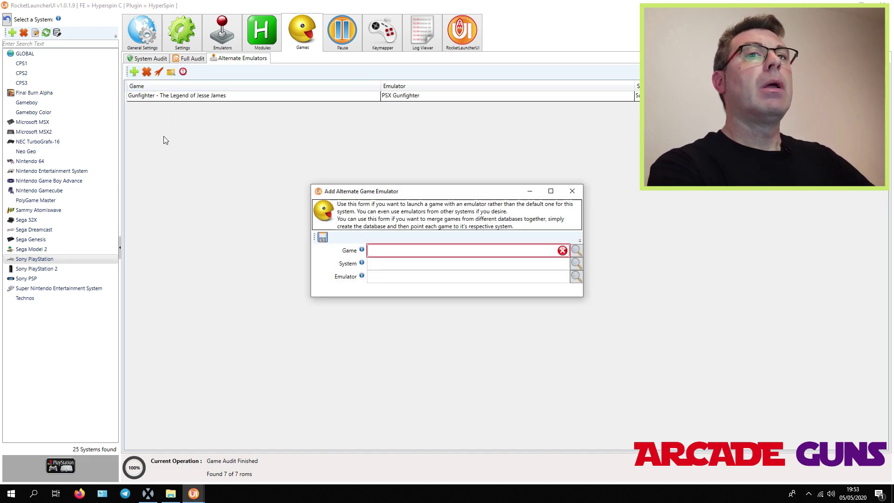
click(575, 251)
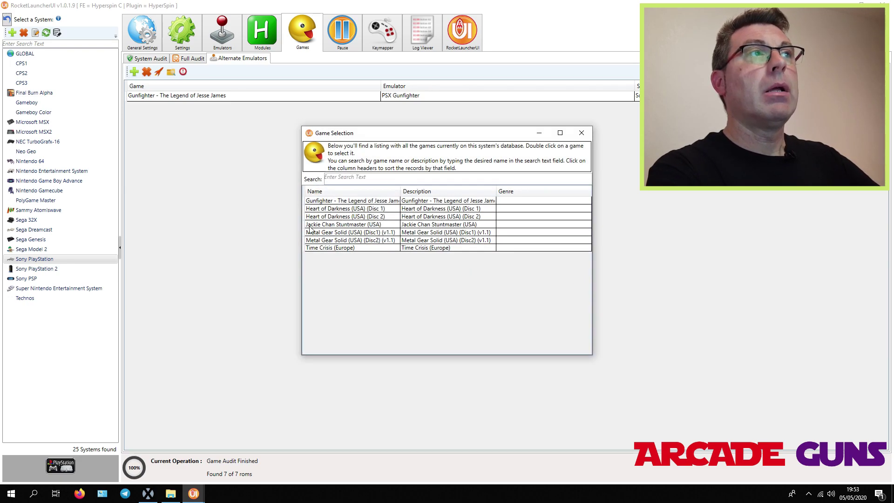
double_click(320, 248)
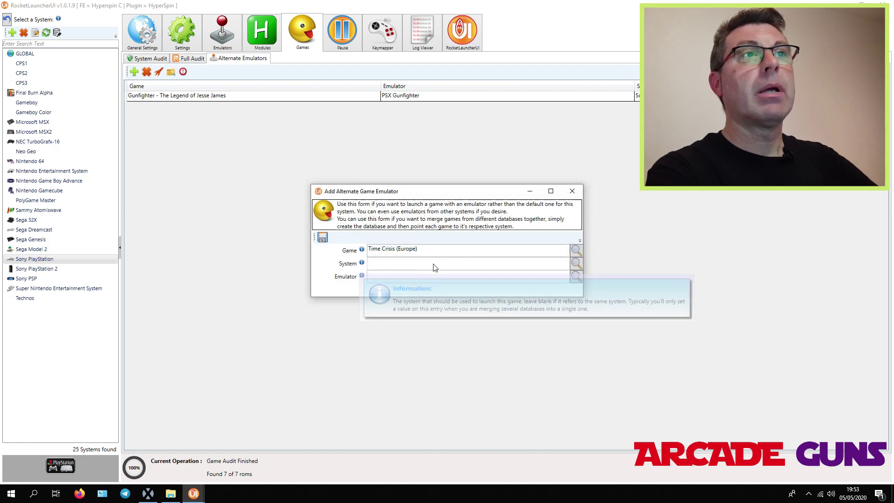
click(576, 264)
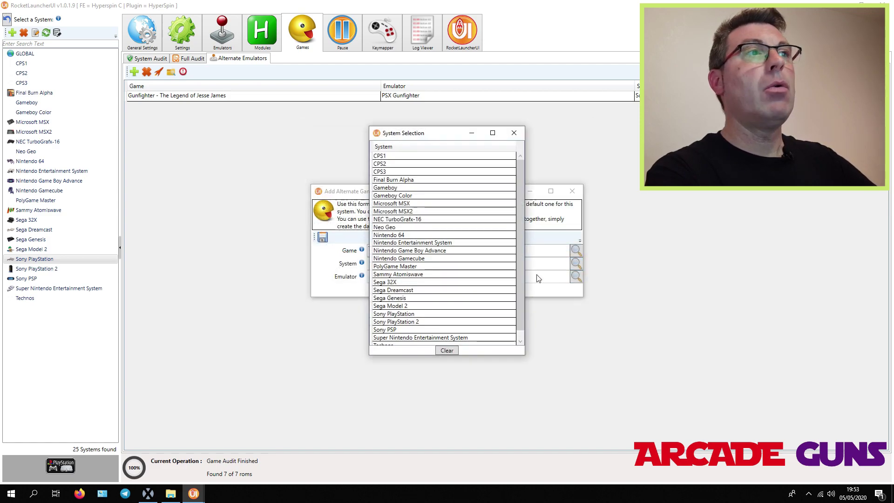
scroll(445, 289, down, 1)
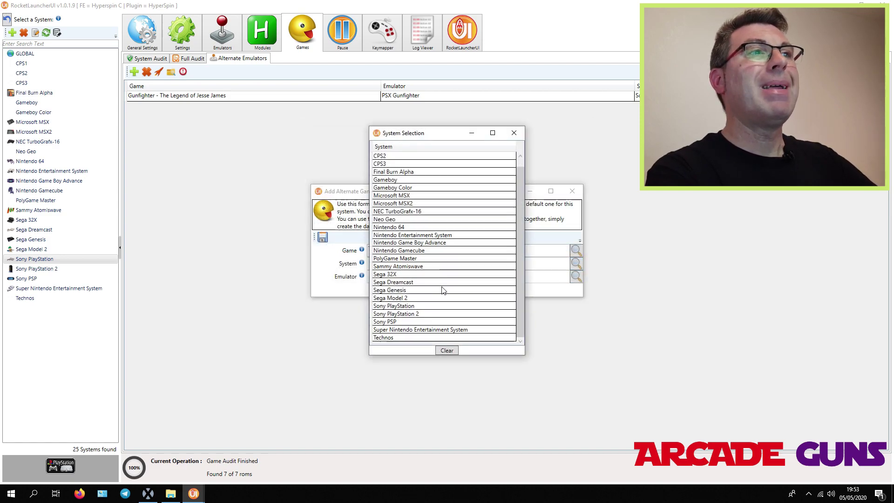
double_click(404, 306)
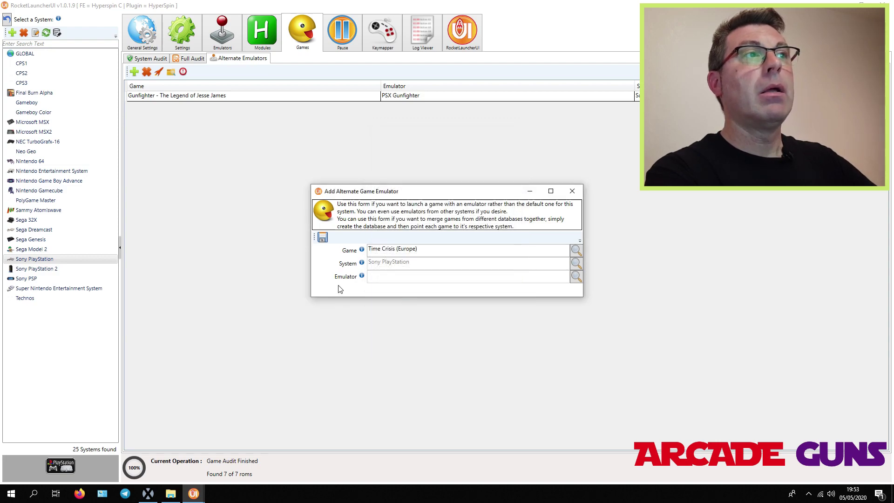
click(575, 275)
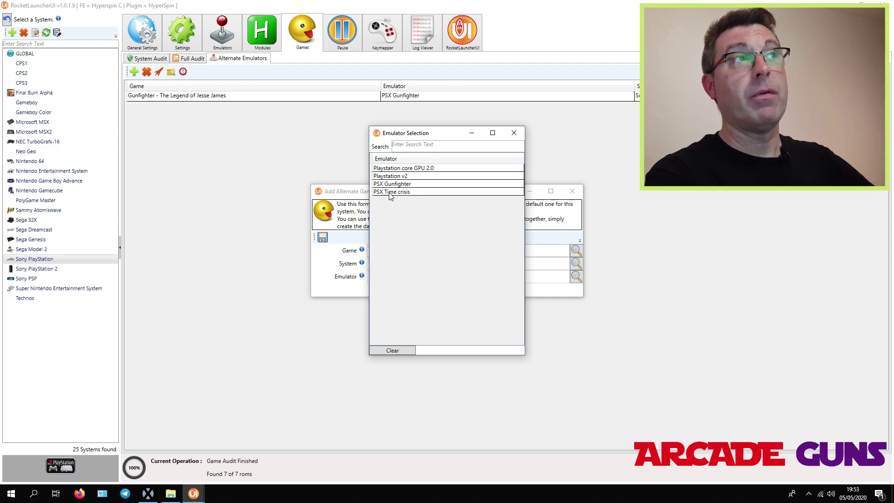
double_click(390, 192)
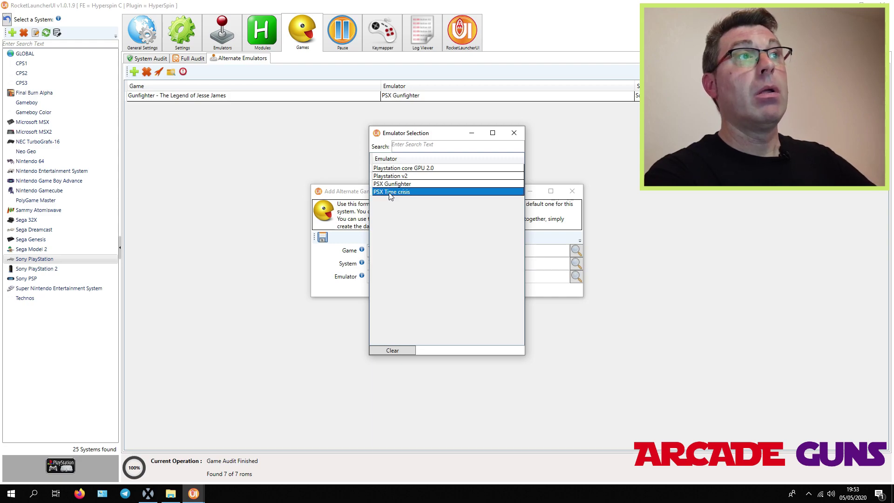
click(322, 237)
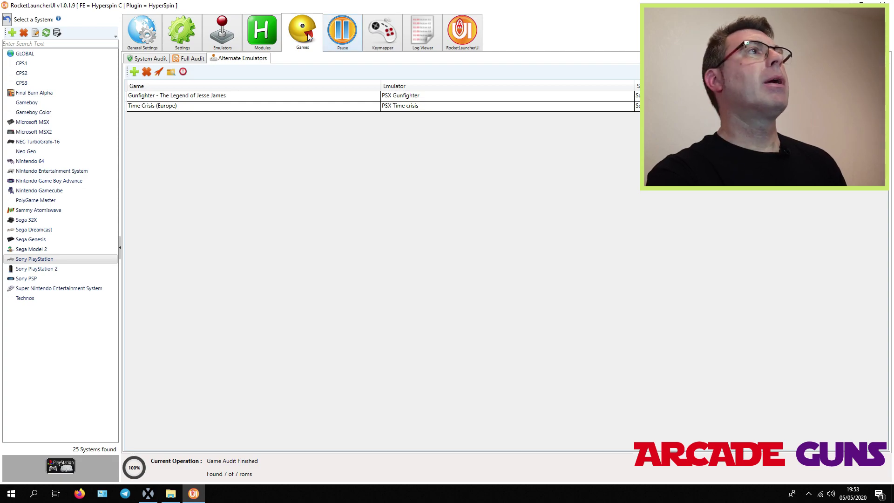
Close RocketLauncherUI and launch HyperSpin from the HYPERSPIN folder on the USB drive.
click(231, 37)
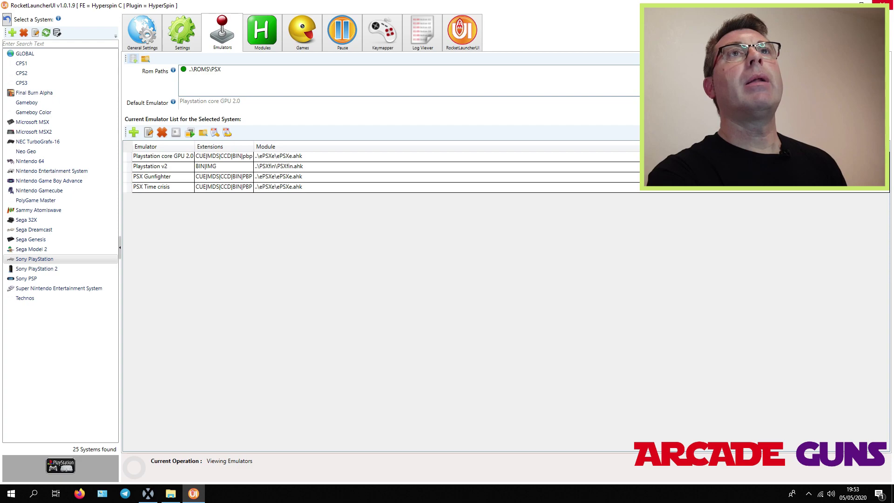
click(883, 5)
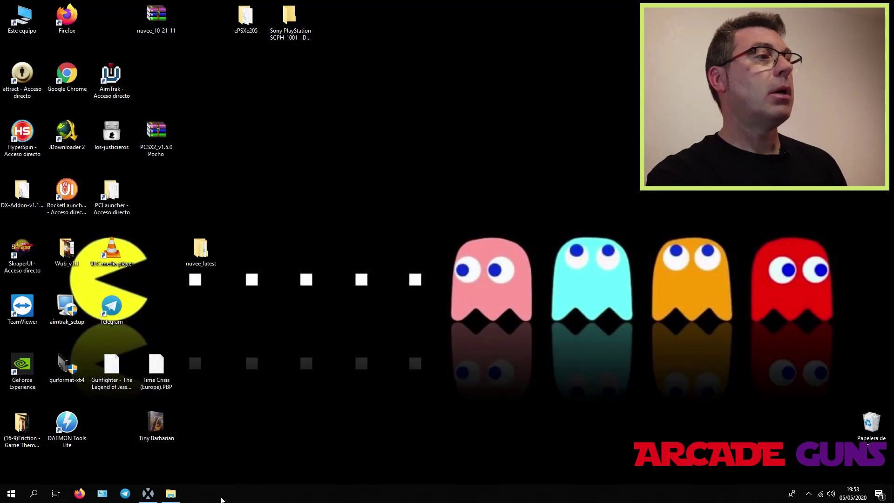
click(171, 495)
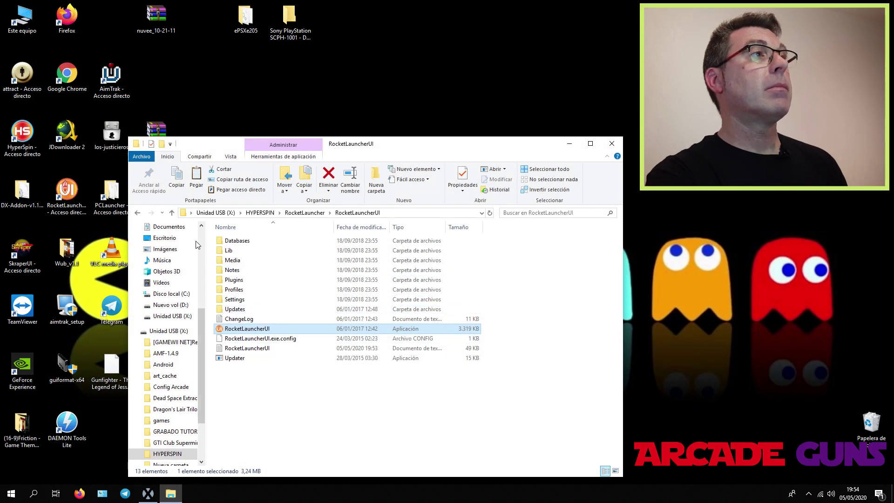
click(173, 213)
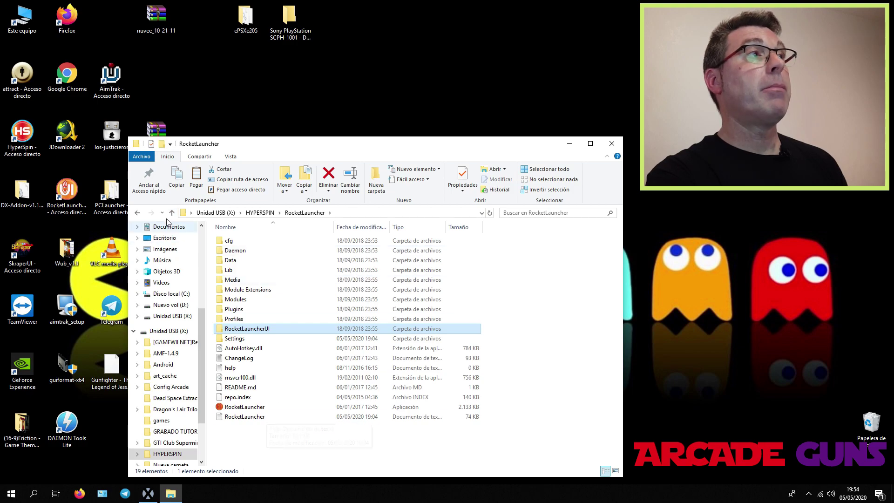
click(172, 214)
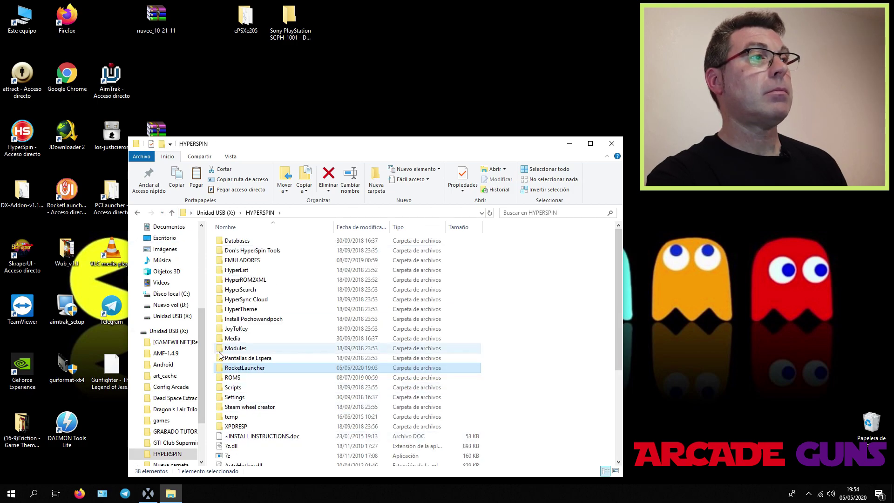
scroll(261, 353, down, 5)
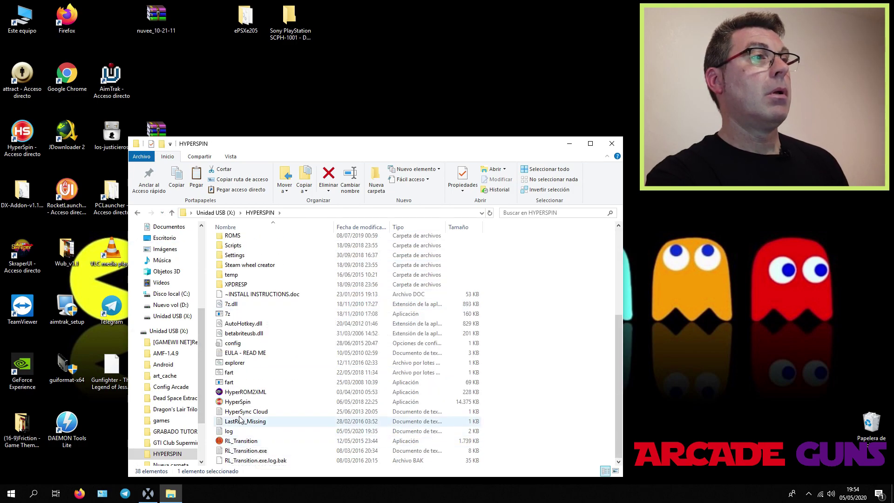
double_click(244, 404)
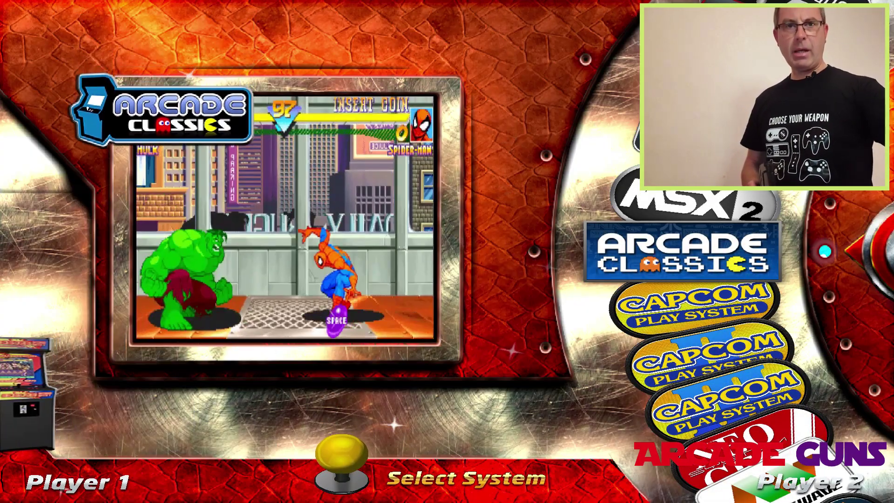
Find the Sony PlayStation system on HyperSpin's system wheel and enter its game list.
key(Up)
key(Up)
key(Up)
key(Up)
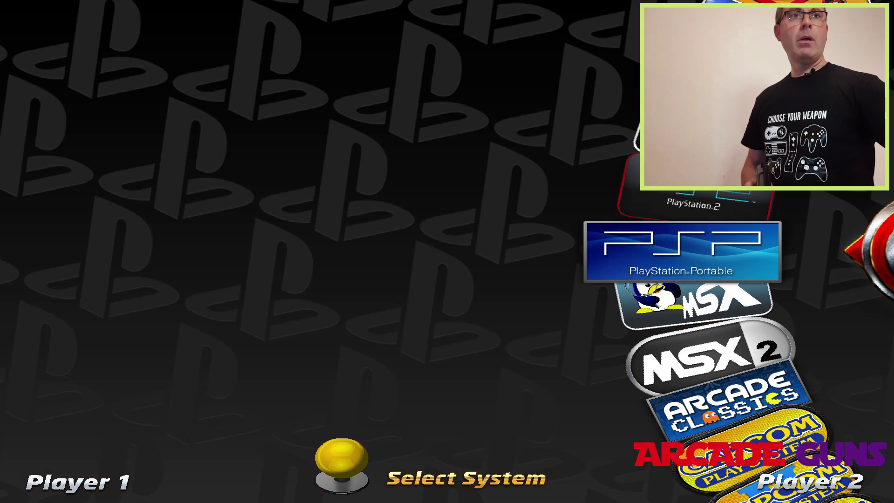
key(Up)
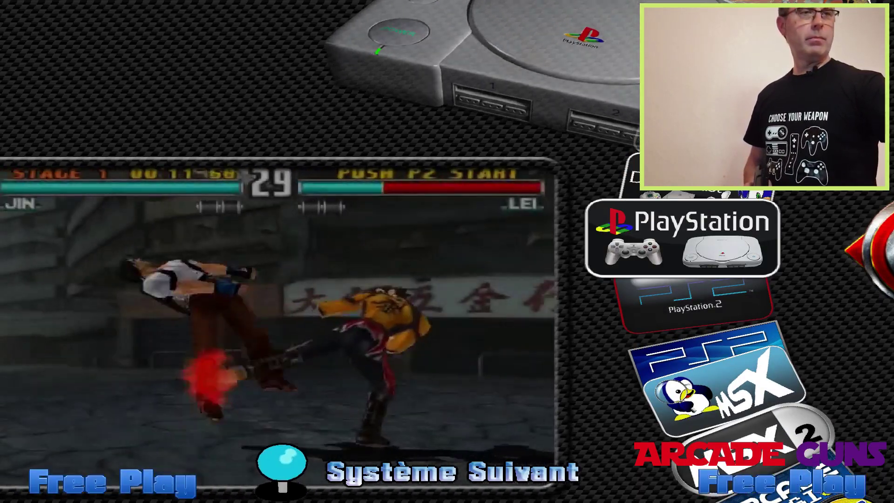
key(Return)
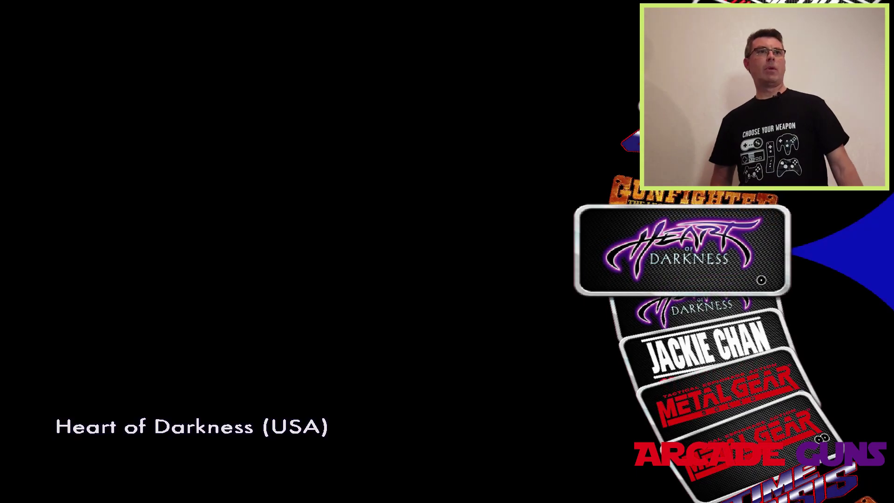
Browse the PlayStation game wheel to Time Crisis and launch the game.
key(Down)
key(Down)
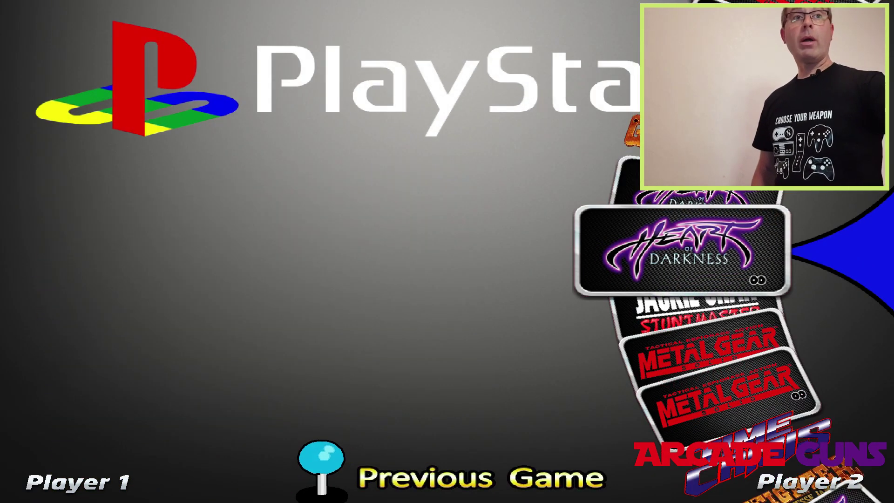
key(Down)
key(Down)
key(Down)
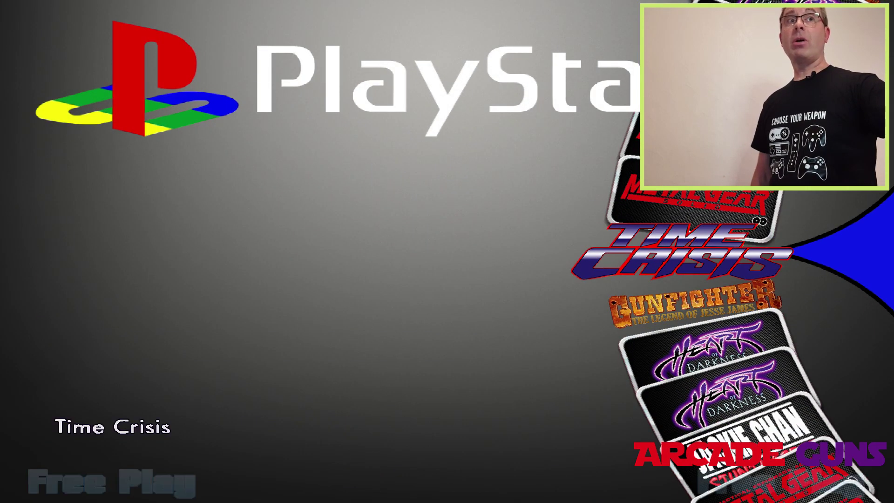
key(Down)
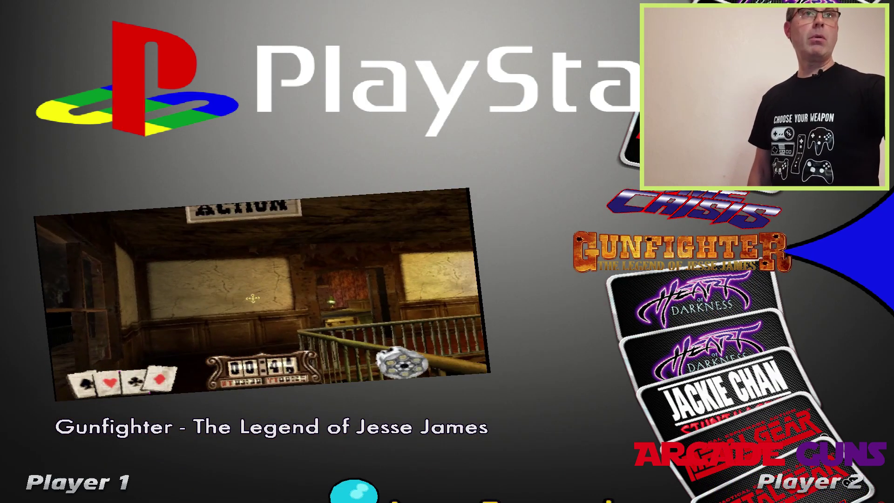
key(Up)
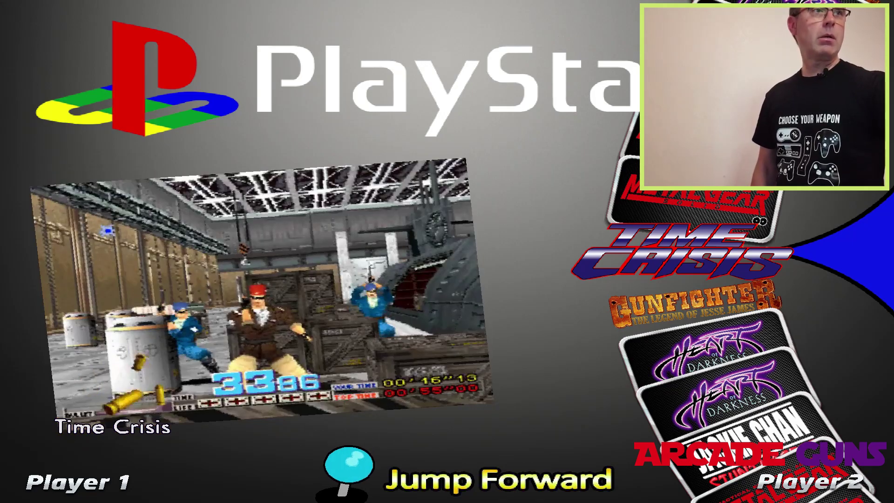
key(Return)
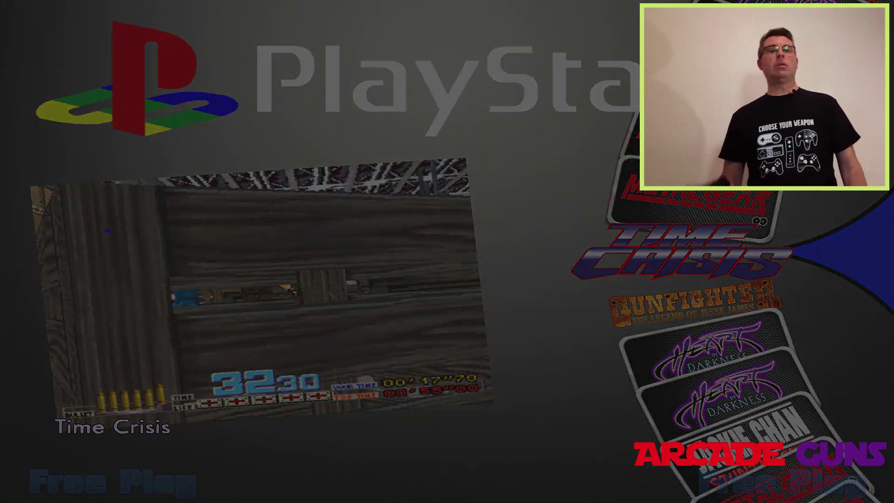